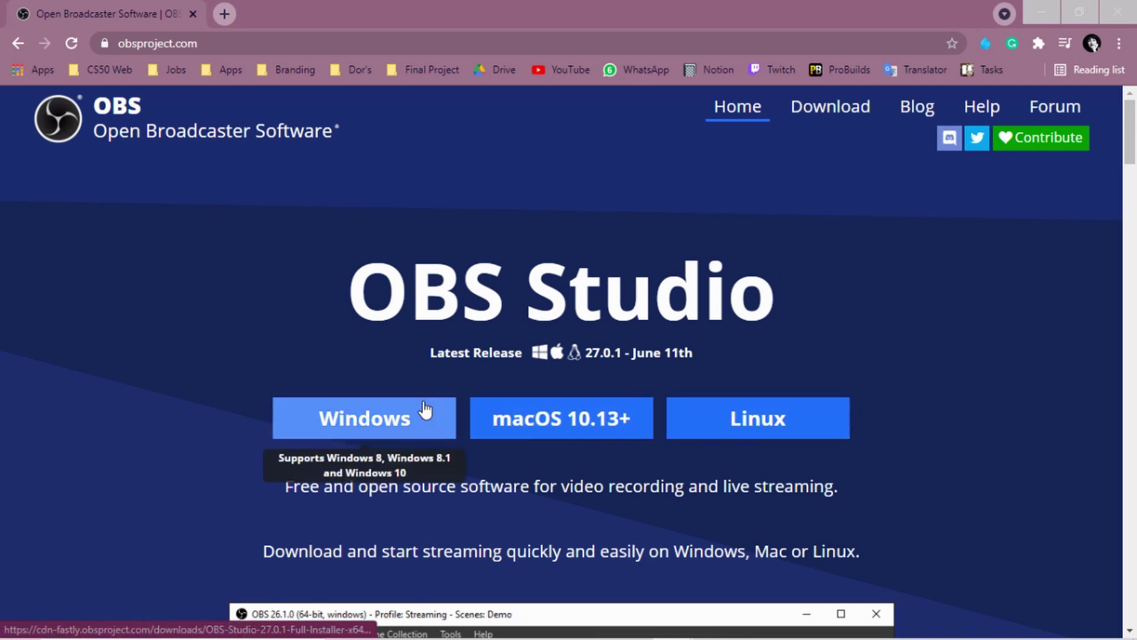
Download the OBS Studio 27.0.1 Windows installer in Chrome and run it from the download bar.
left_click(371, 424)
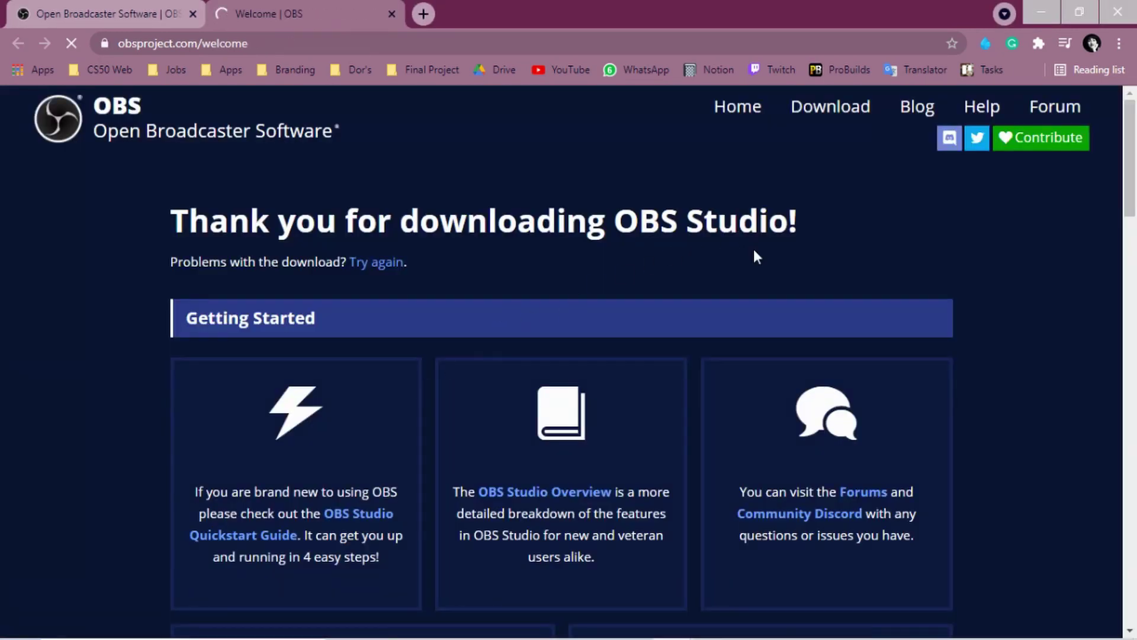
scroll(594, 305, "down", 15)
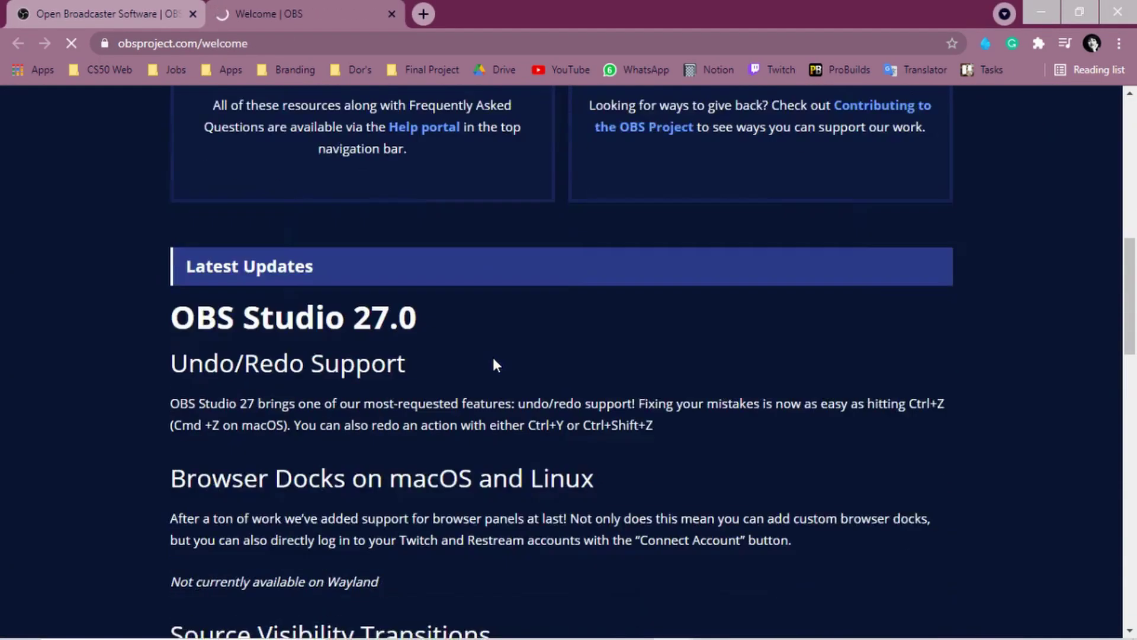
scroll(478, 364, "down", 8)
scroll(267, 470, "up", 20)
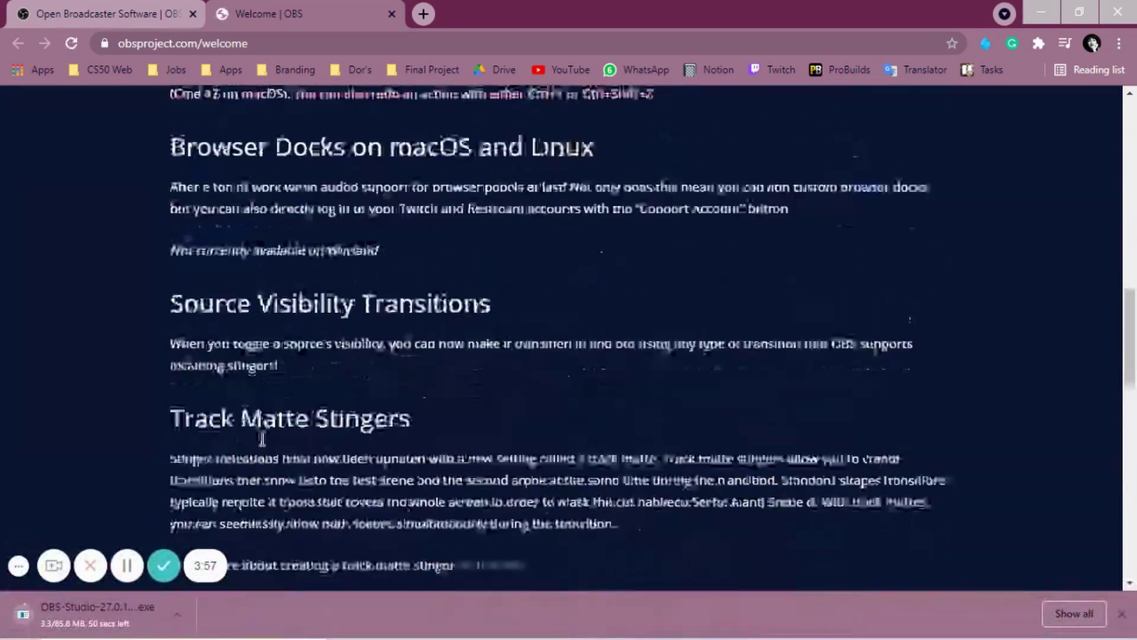
scroll(444, 325, "up", 3)
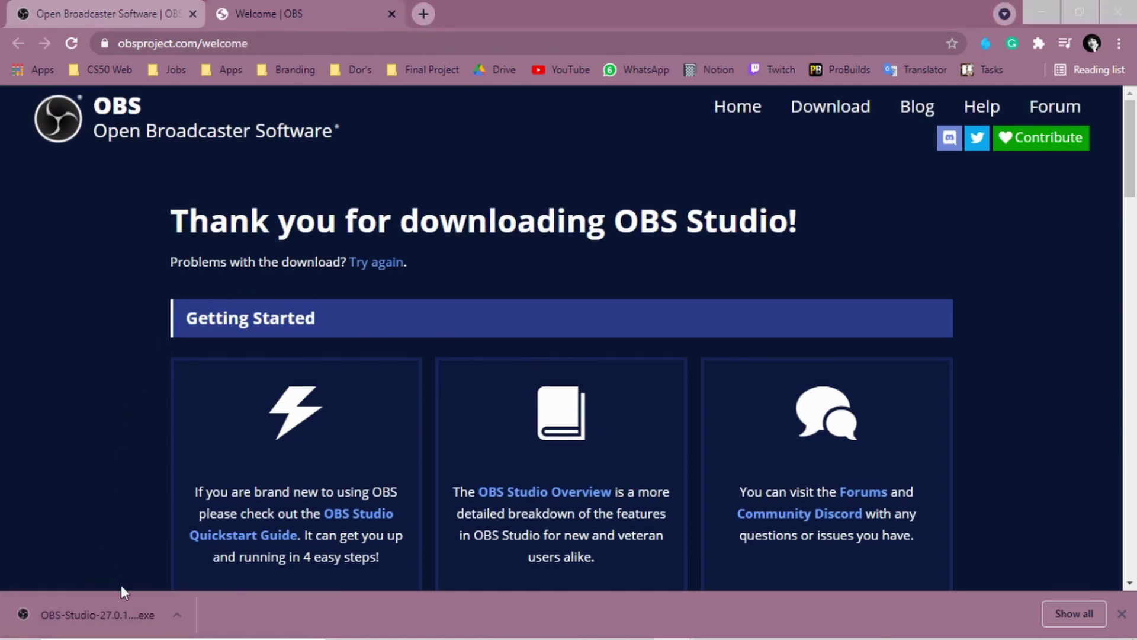
left_click(129, 610)
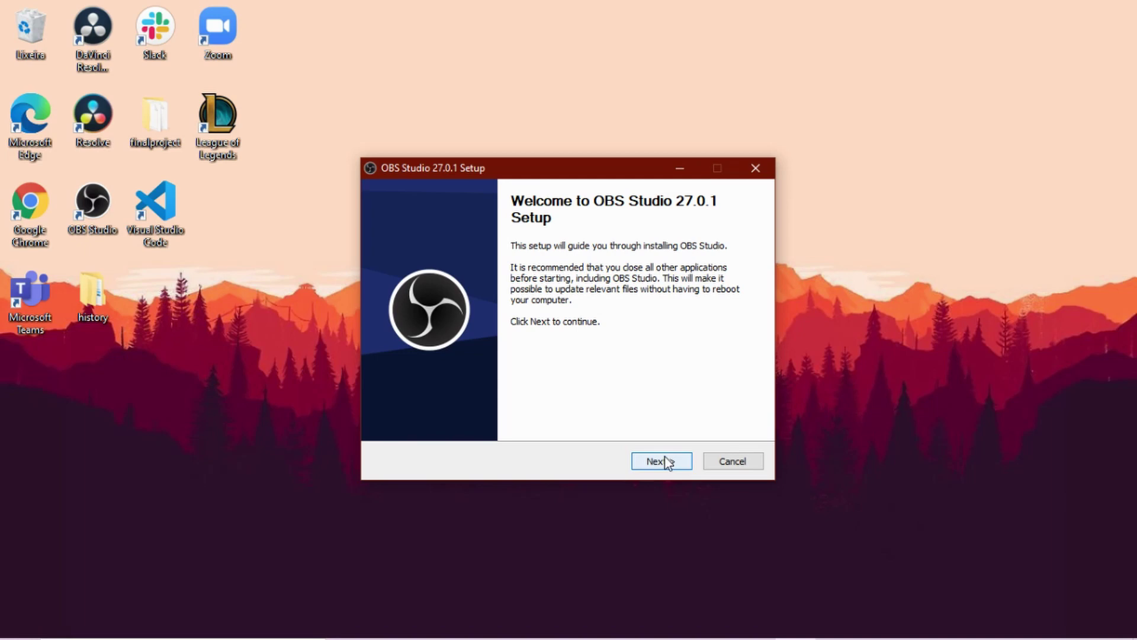
Install OBS Studio 27.0.1 past the license and files-in-use warning, launch it, and place its shortcut beside Chrome.
key("Return")
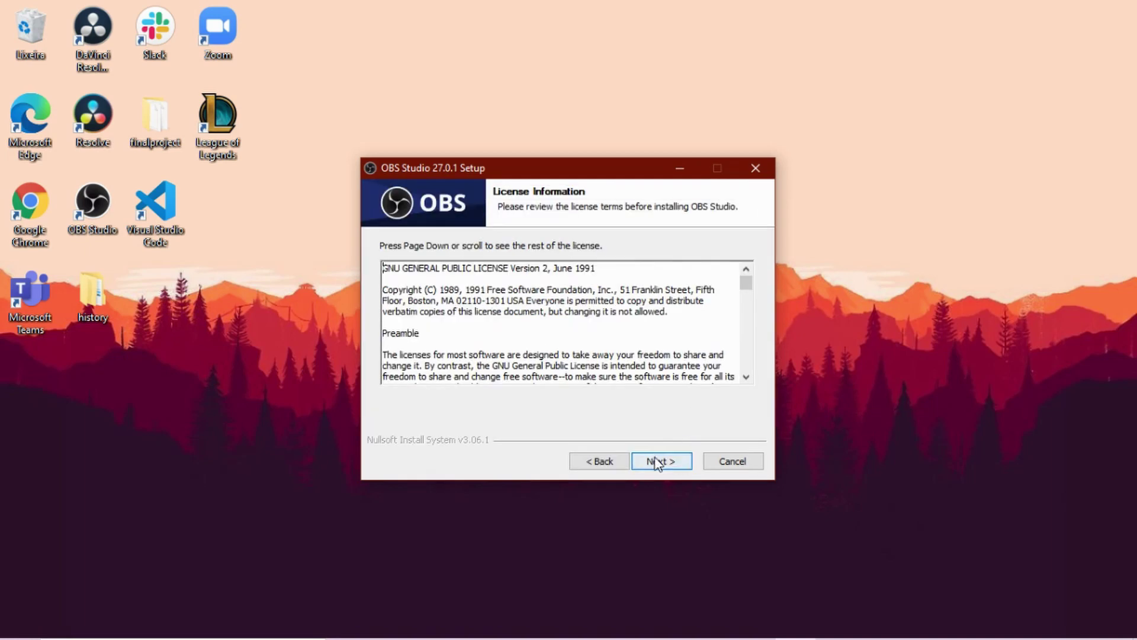
left_click(659, 461)
left_click(661, 461)
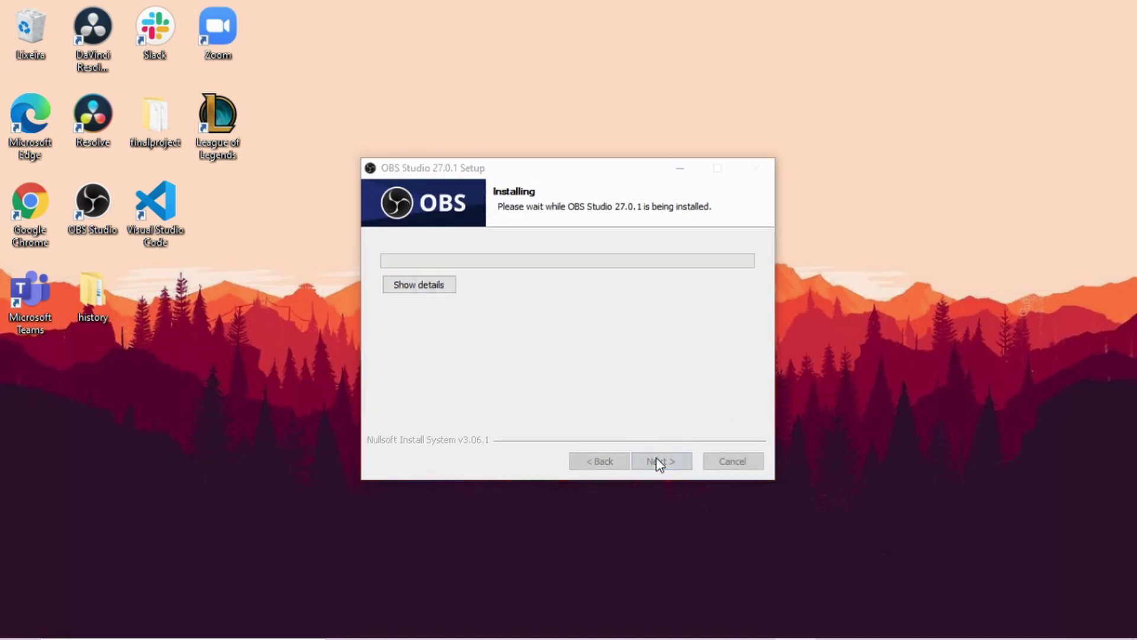
left_click(614, 400)
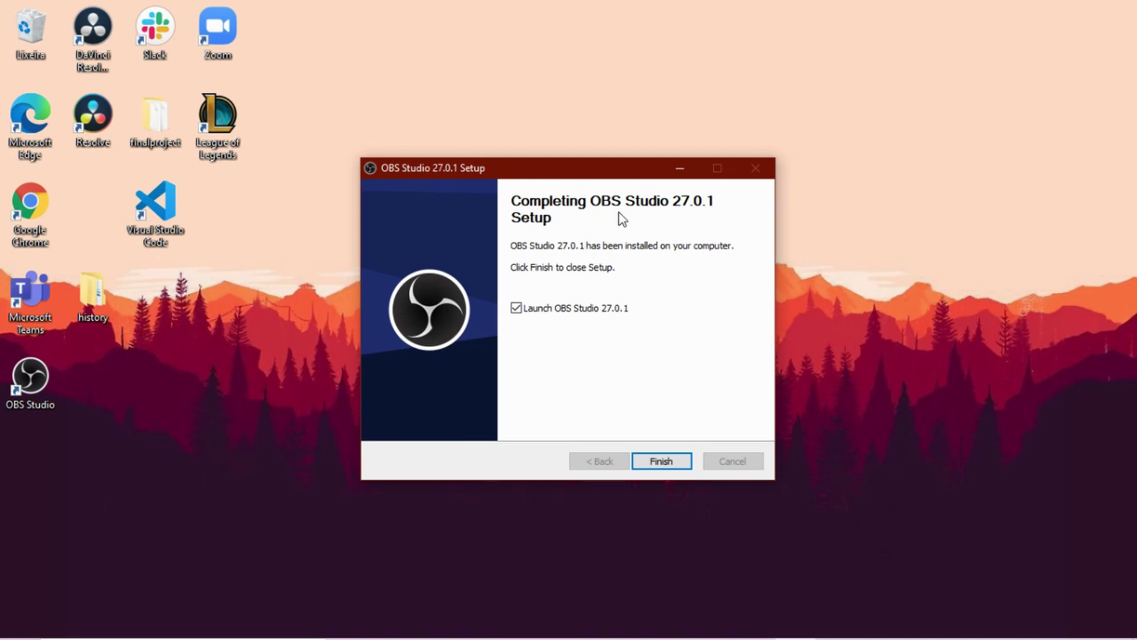
left_click(659, 461)
left_click_drag(41, 388, 106, 213)
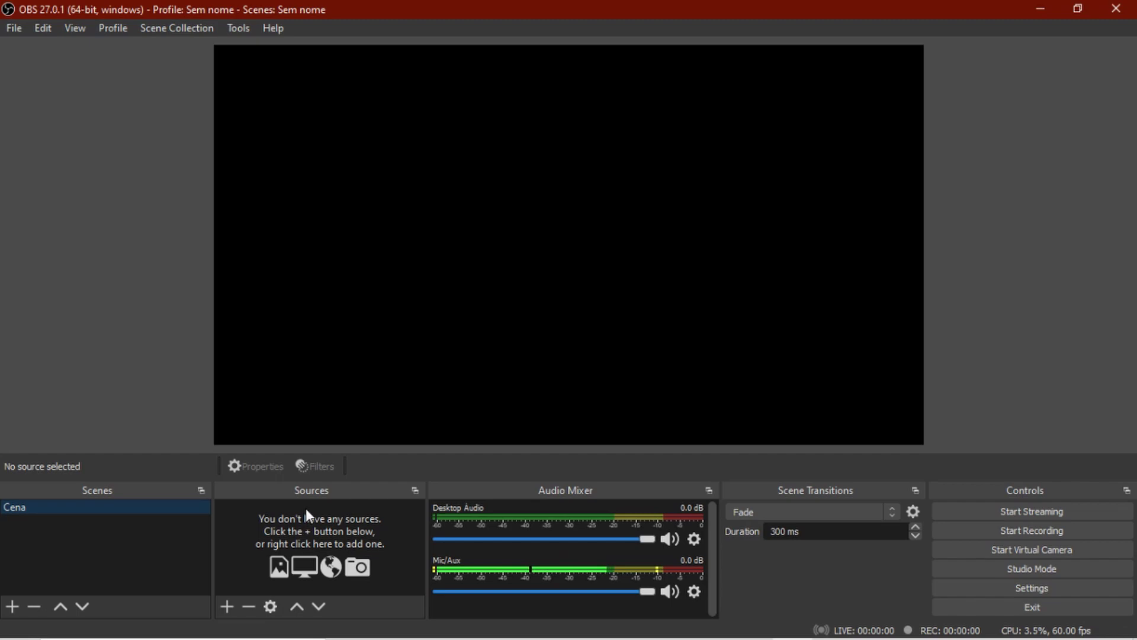
Add a source named 'Display Capture' capturing Display 1 with the Automatic capture method.
left_click(228, 605)
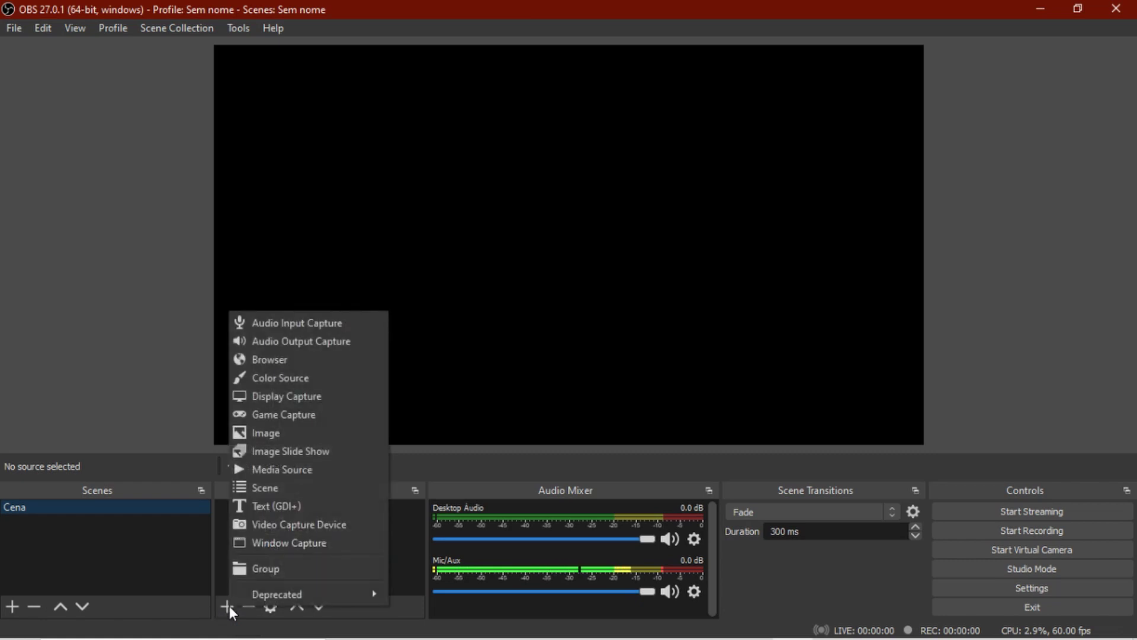
left_click(312, 399)
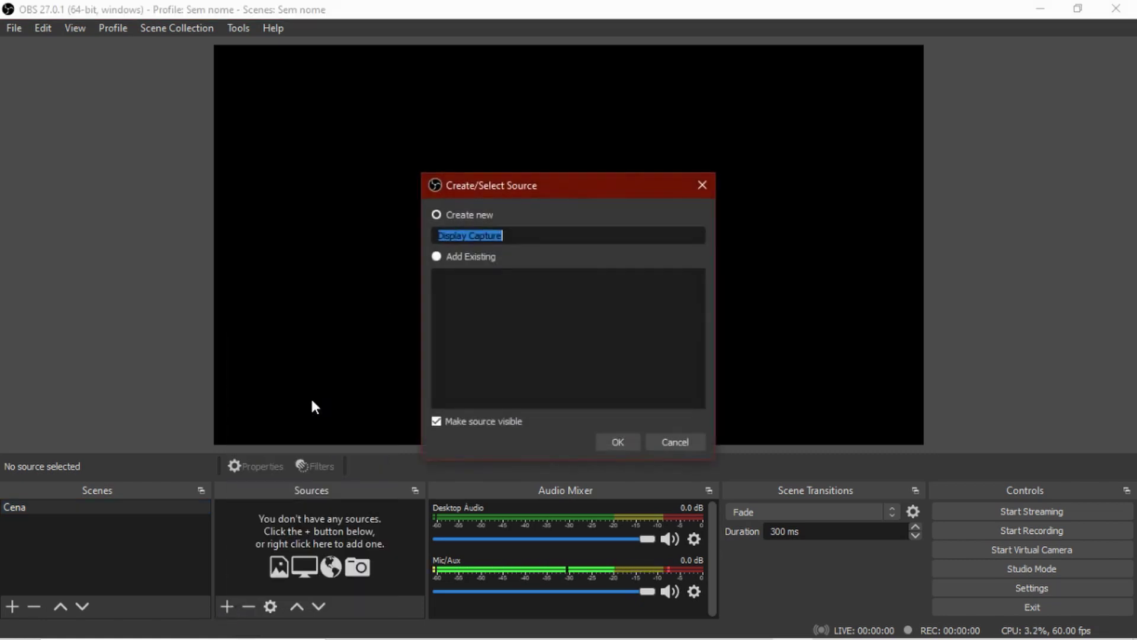
left_click(606, 447)
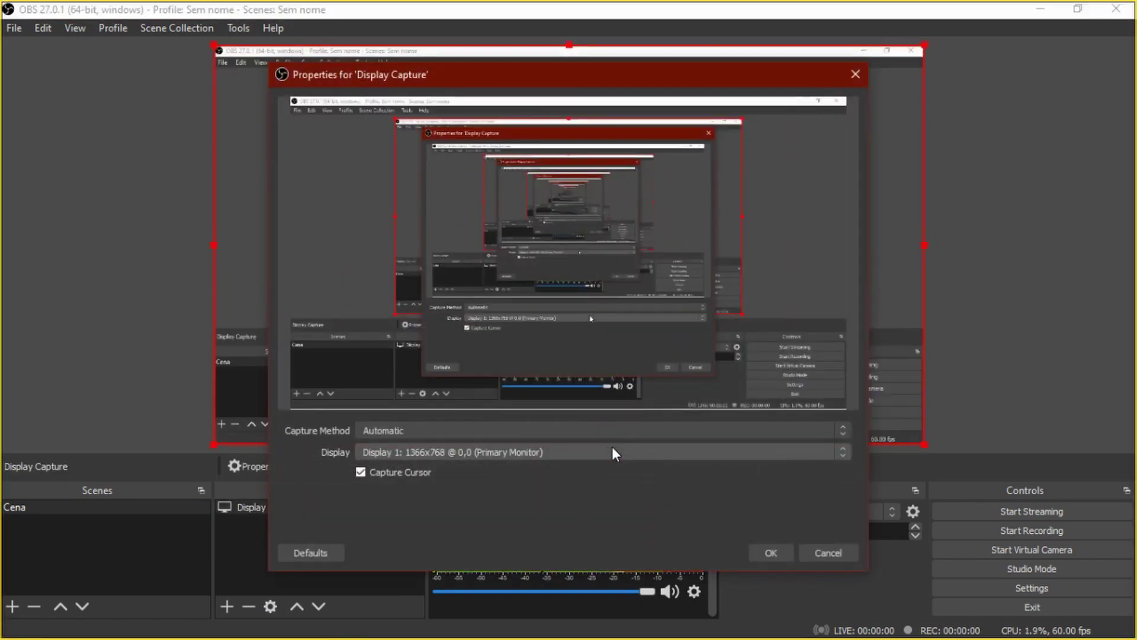
left_click(506, 435)
left_click(507, 436)
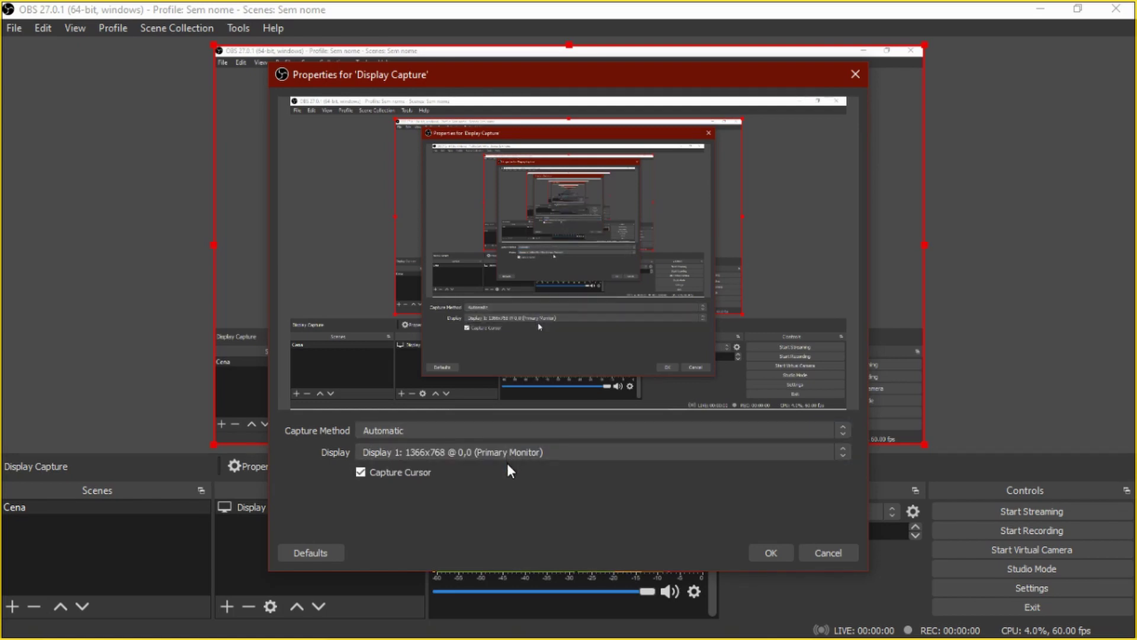
left_click(488, 456)
left_click(488, 457)
left_click(450, 430)
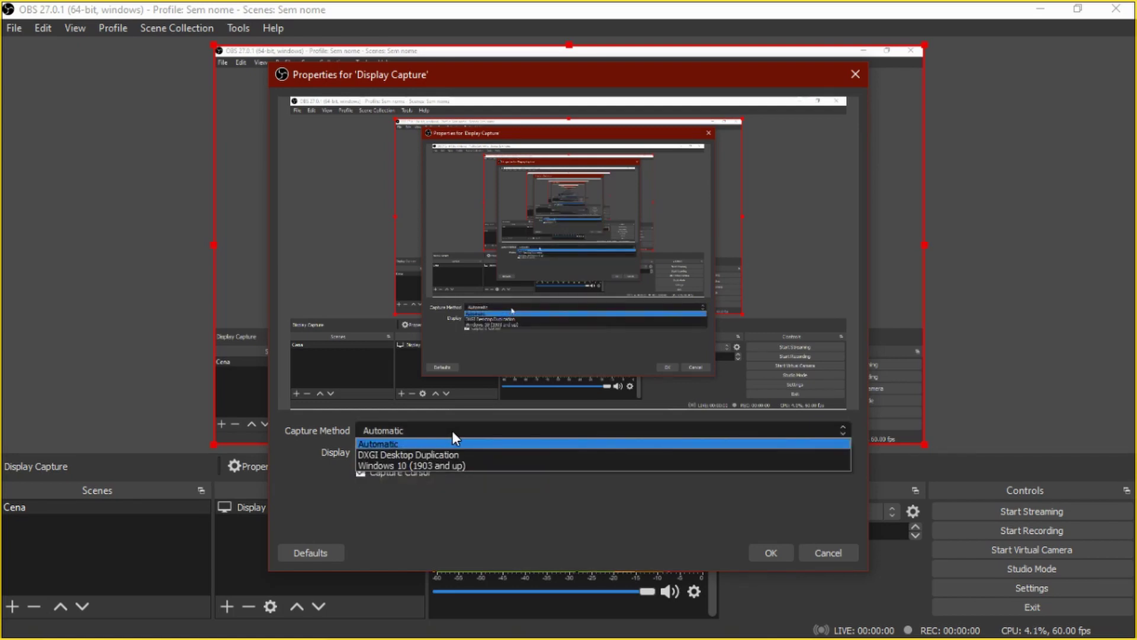
left_click(453, 431)
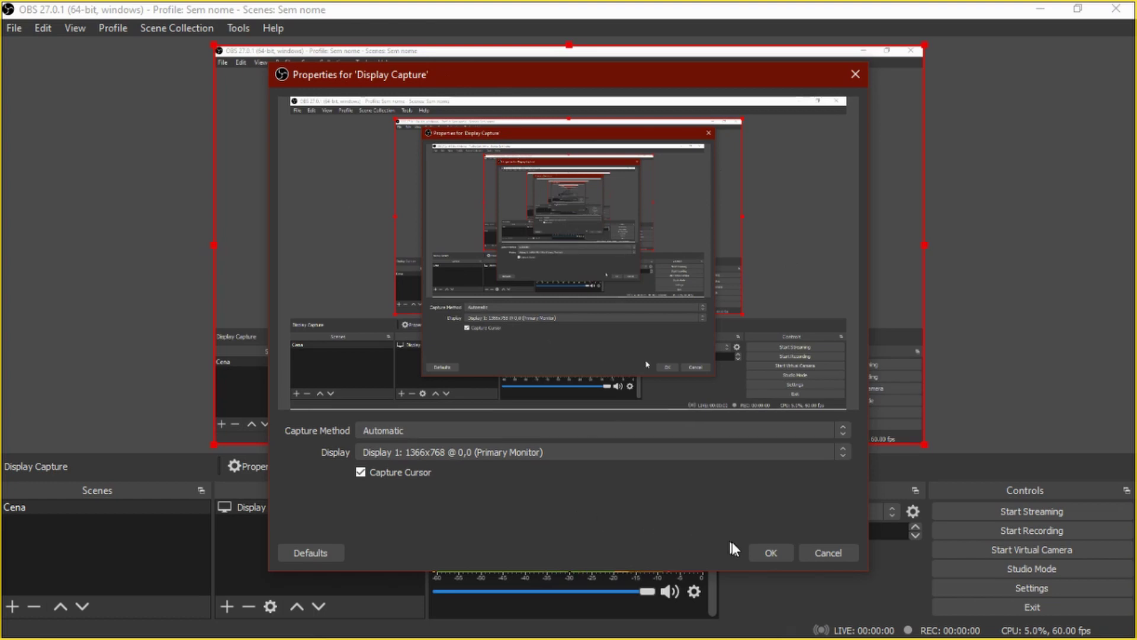
left_click(769, 549)
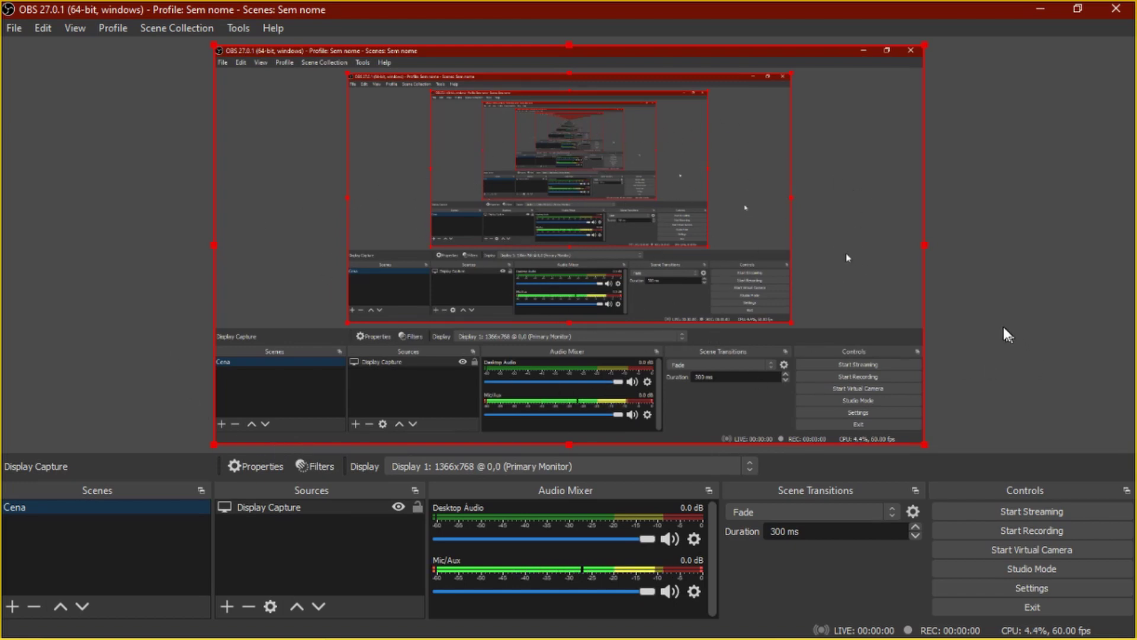
Start recording in OBS, then minimize it and switch to Chrome.
left_click(1019, 531)
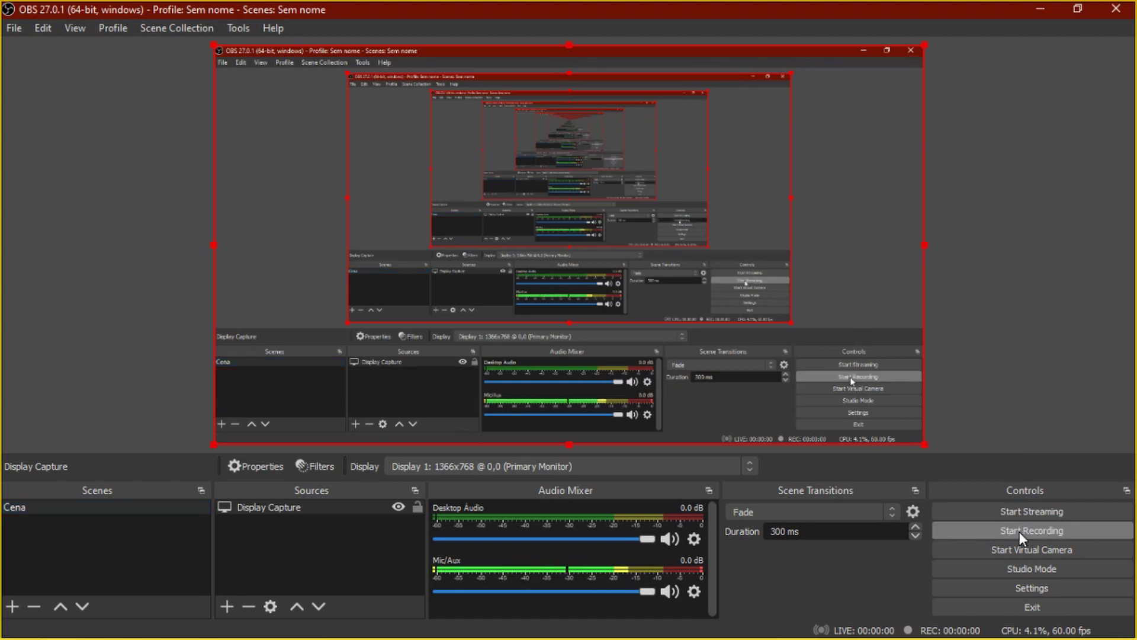
left_click(1042, 9)
key("alt+Tab")
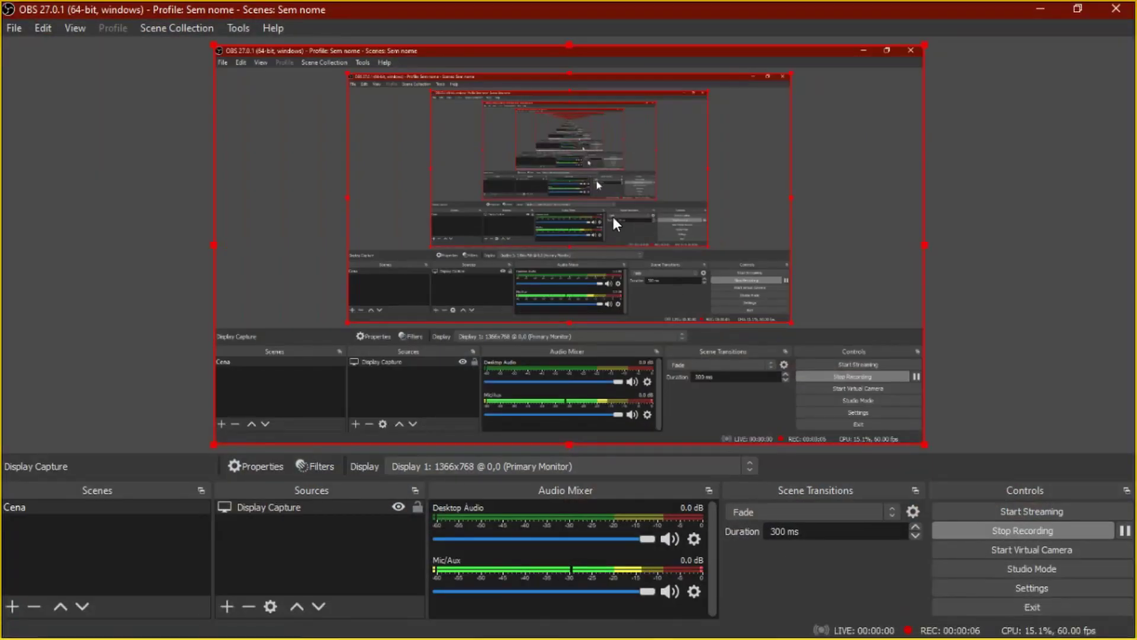
Scroll through the Dors Coding School YouTube channel page while recording.
left_click(1041, 9)
scroll(825, 208, "down", 5)
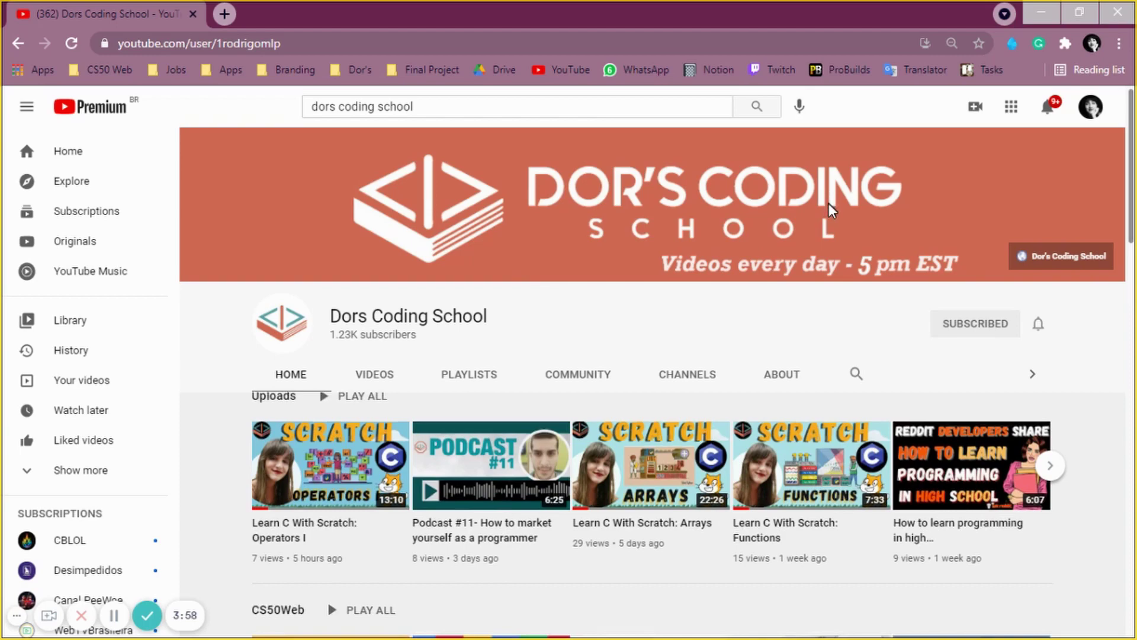
scroll(711, 309, "up", 5)
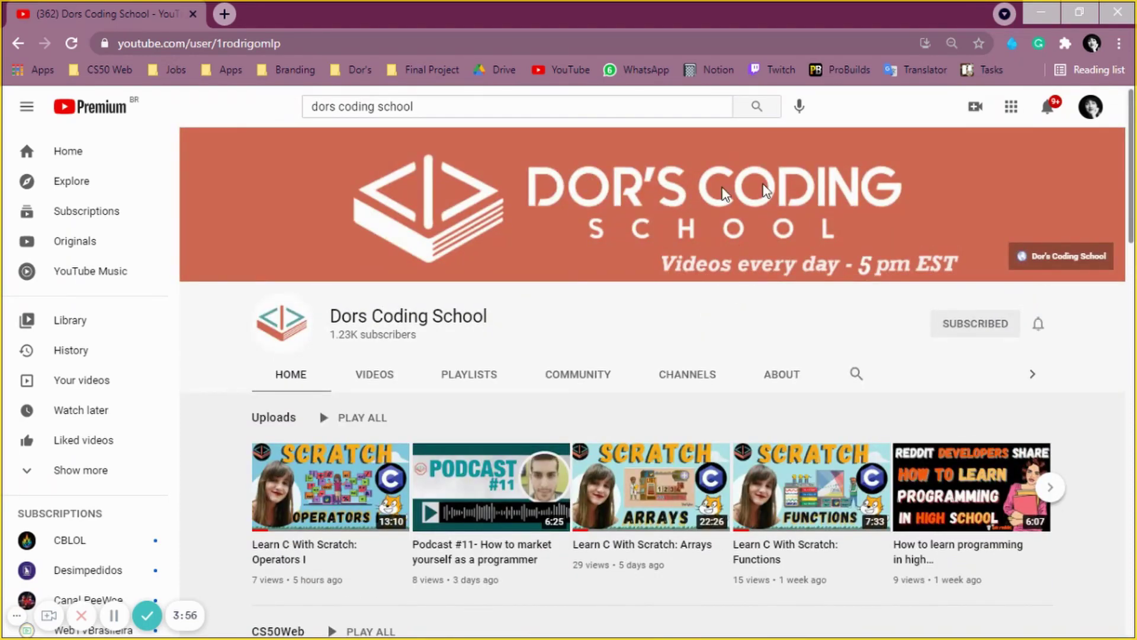
scroll(775, 360, "down", 2)
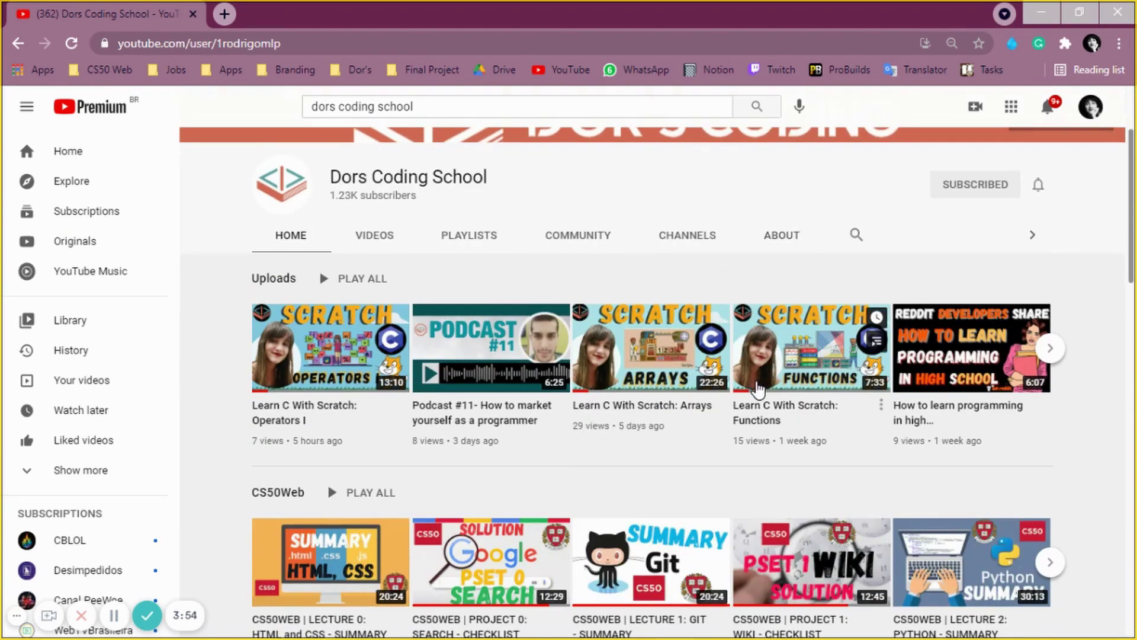
scroll(652, 332, "up", 2)
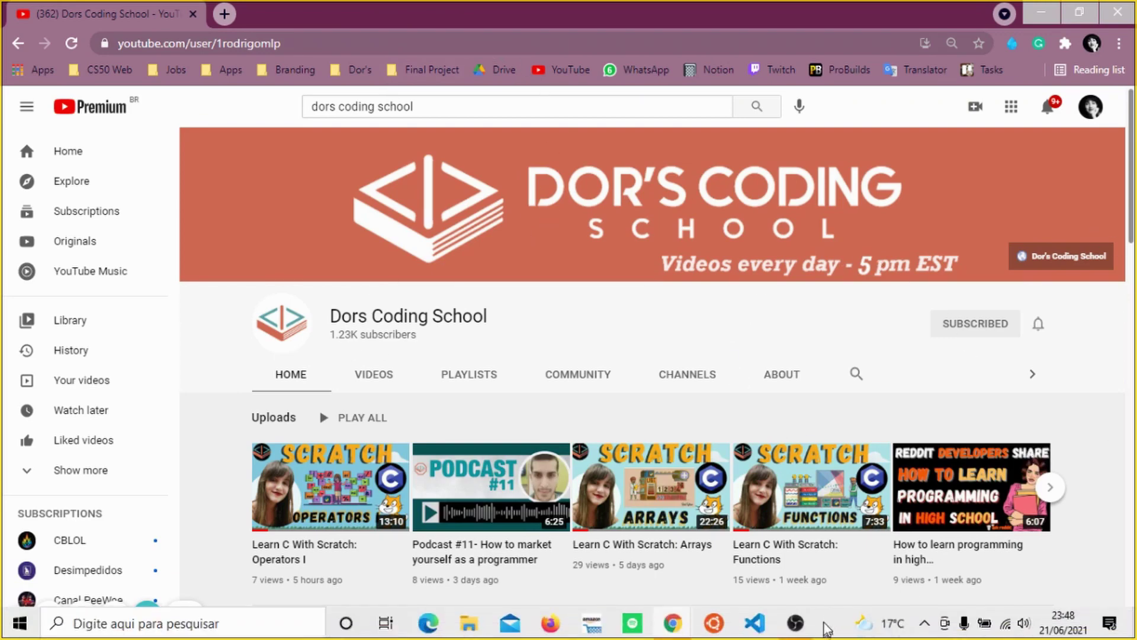
Stop the OBS recording so it saves to Videos, then minimize OBS.
left_click(796, 623)
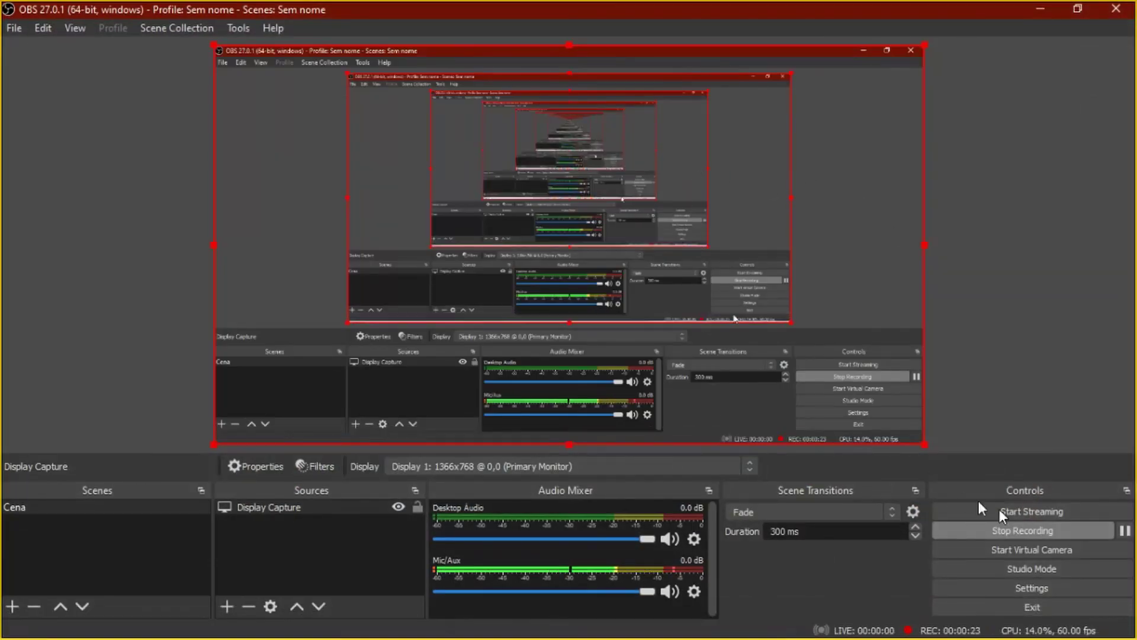
left_click(1030, 535)
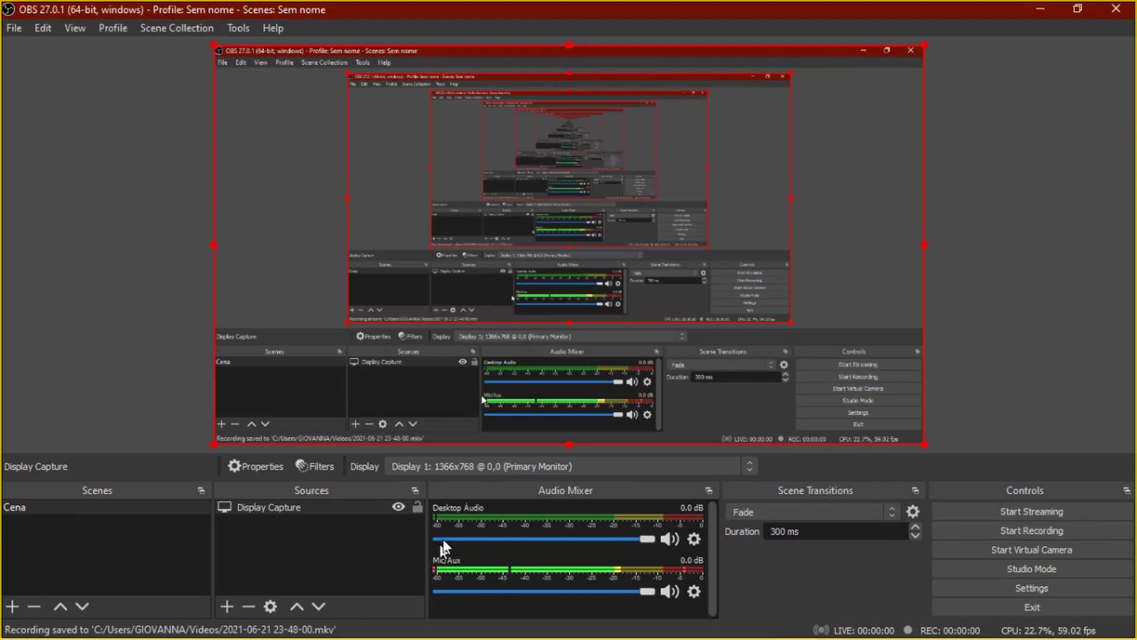
left_click(1042, 16)
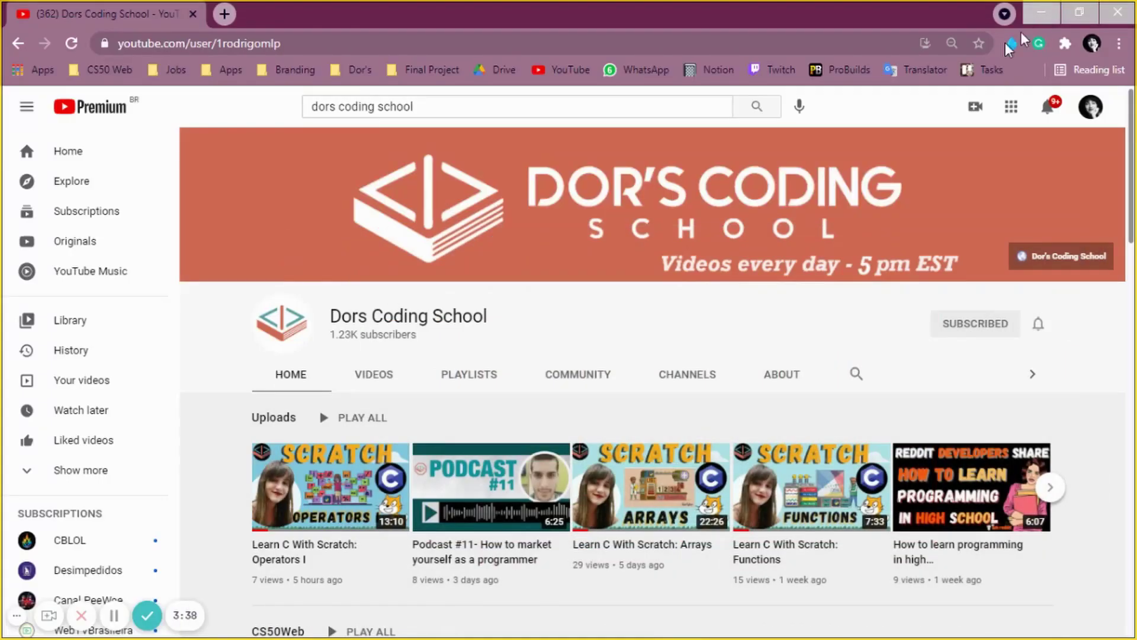
left_click(469, 622)
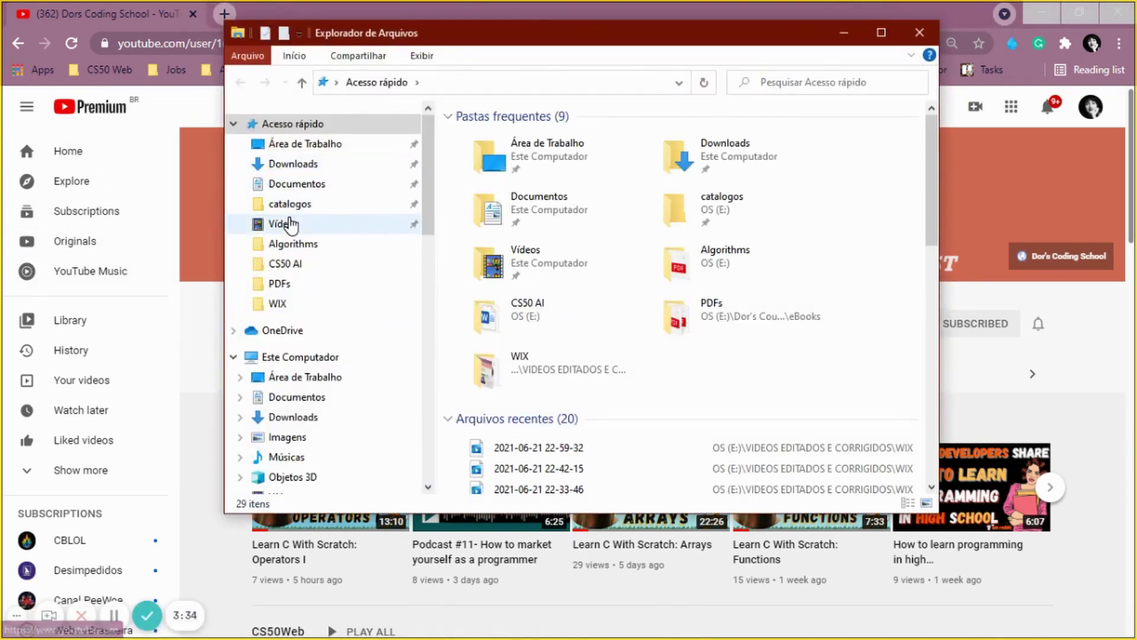
left_click(336, 224)
double_click(883, 177)
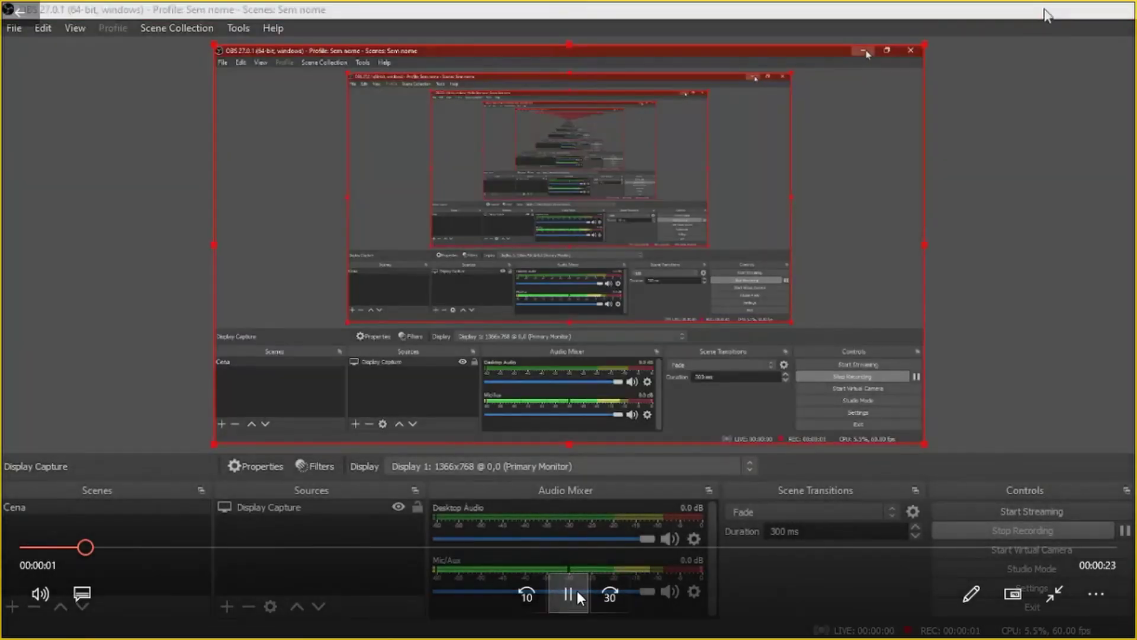
left_click(577, 593)
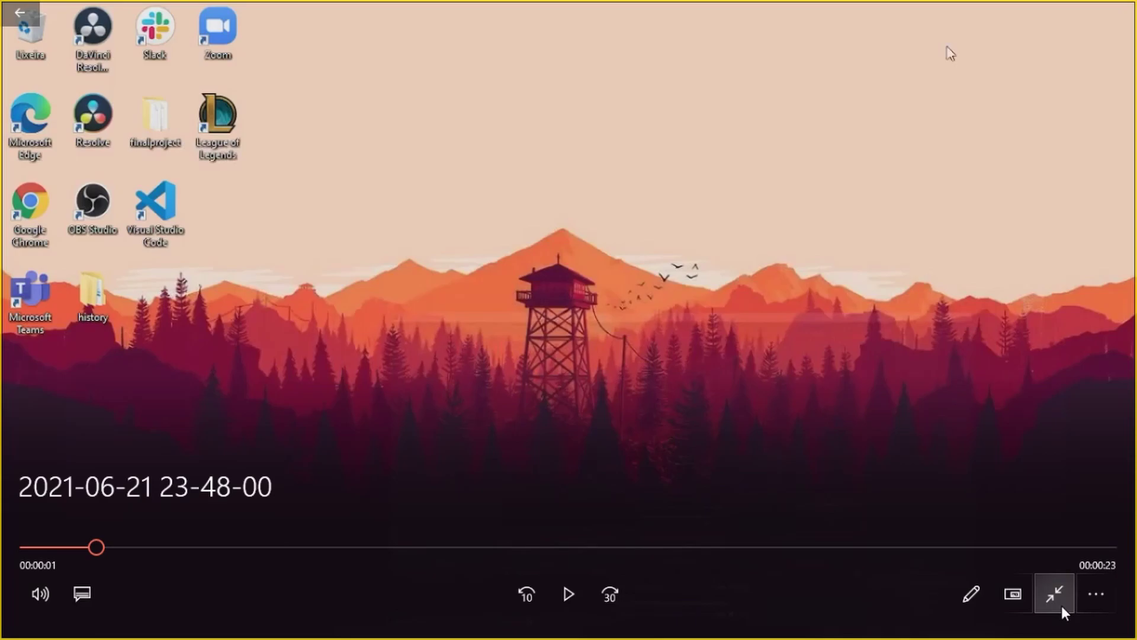
left_click(1061, 604)
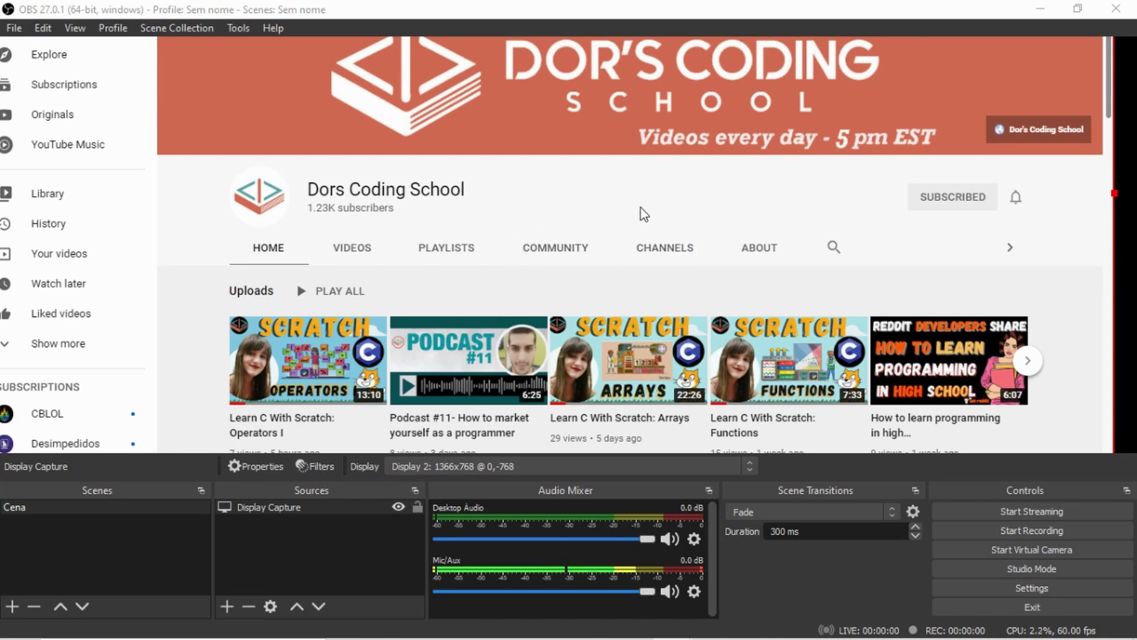
Set OBS preview scaling to Scale to Window.
double_click(647, 296)
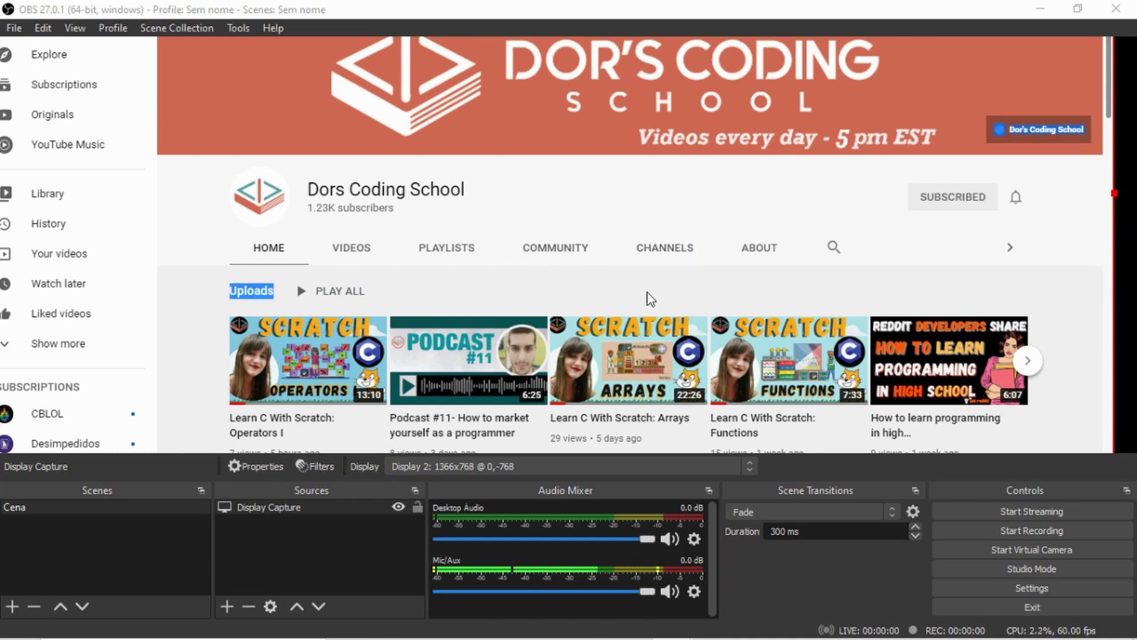
left_click(522, 217)
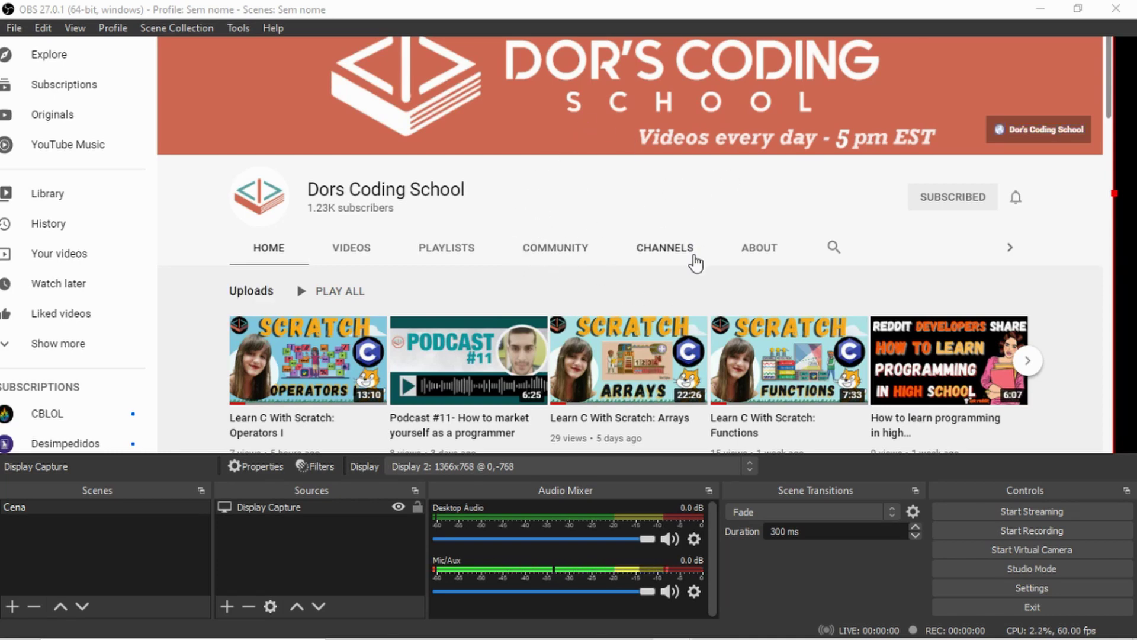
right_click(609, 179)
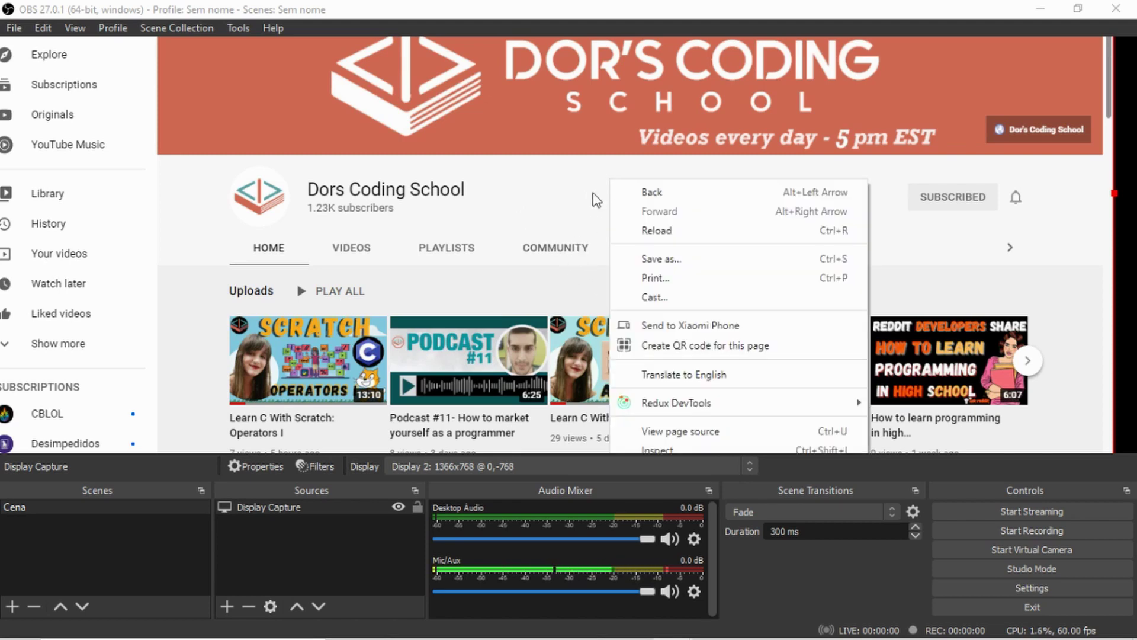
left_click(566, 226)
right_click(565, 225)
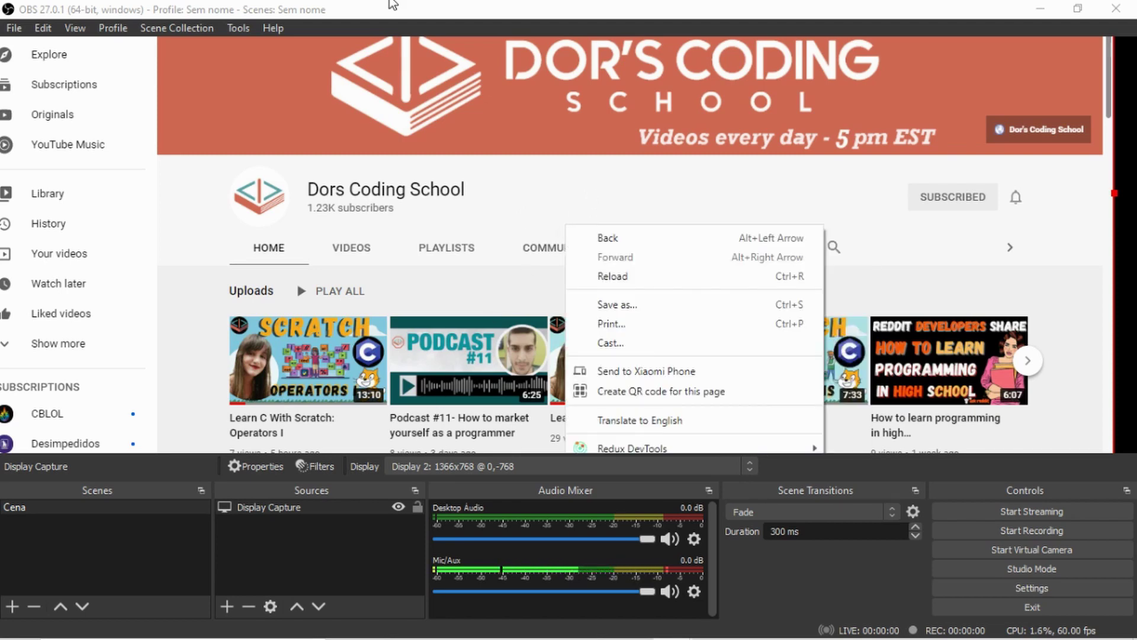
left_click(343, 562)
right_click(711, 280)
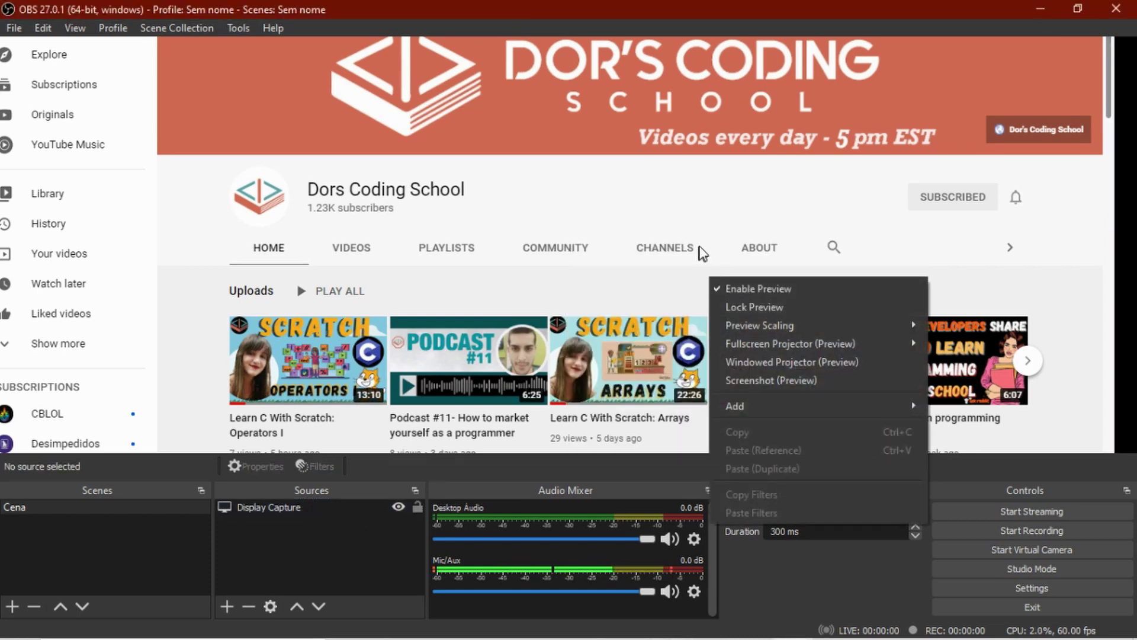
mouse_move(811, 347)
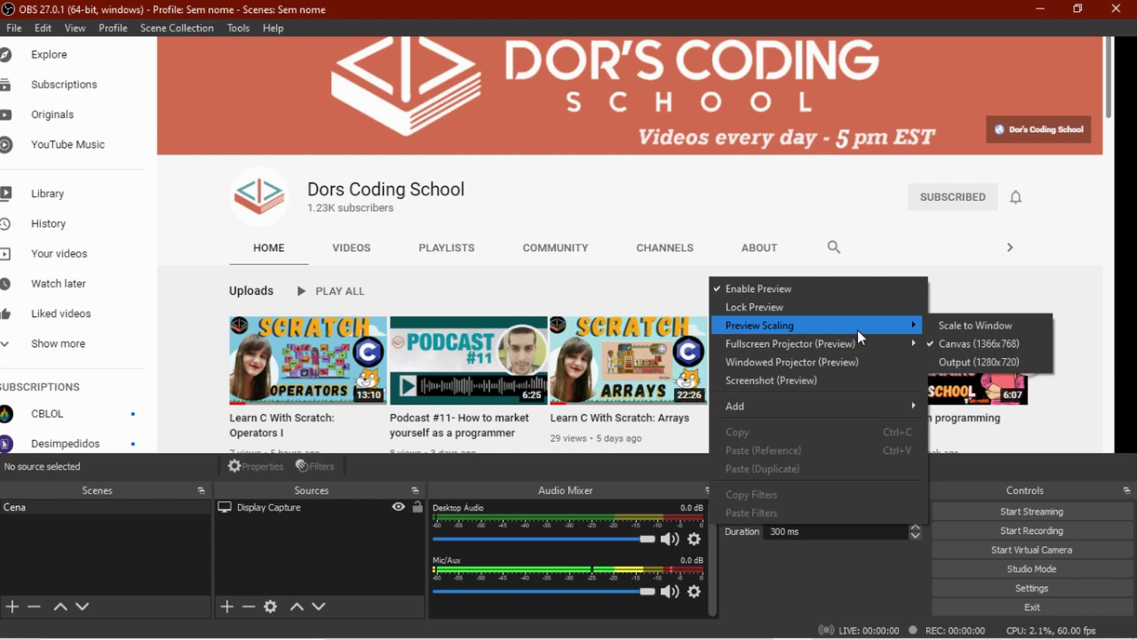
left_click(972, 326)
left_click(802, 298)
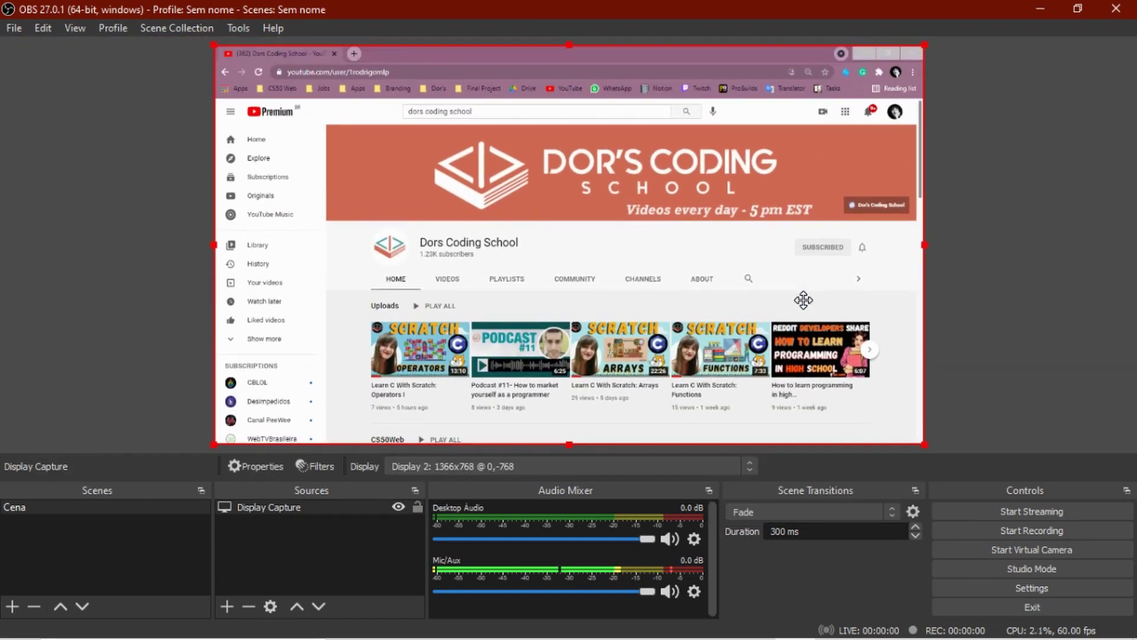
Drag the Display Capture source so it fills the whole canvas, then deselect it.
left_click(978, 296)
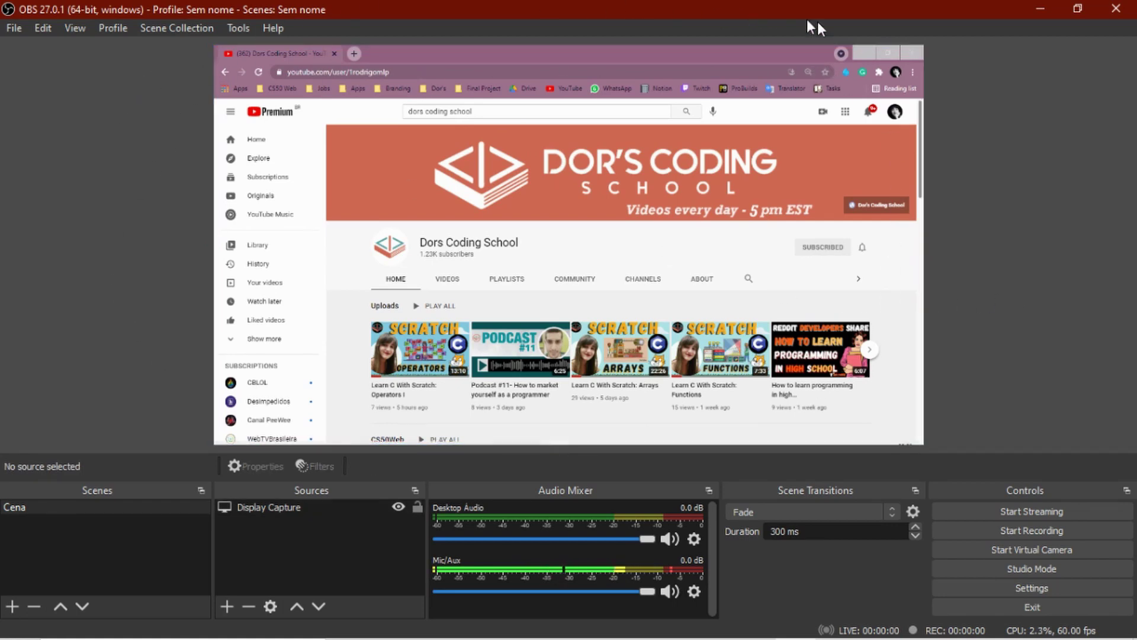
left_click_drag(592, 314, 747, 314)
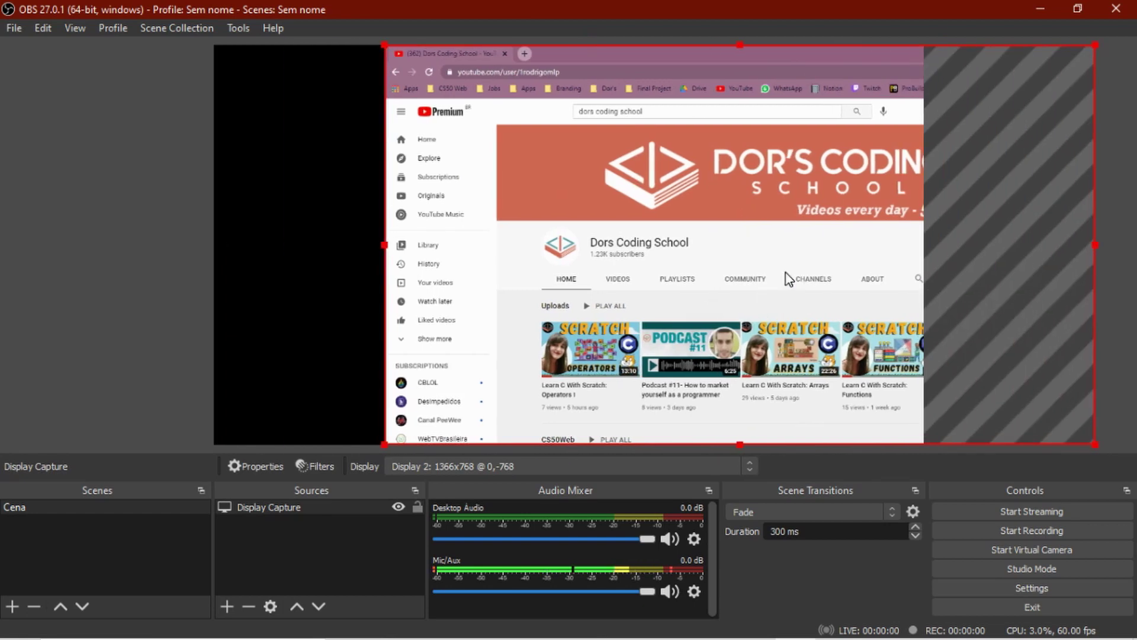
left_click_drag(784, 273, 608, 274)
left_click(954, 289)
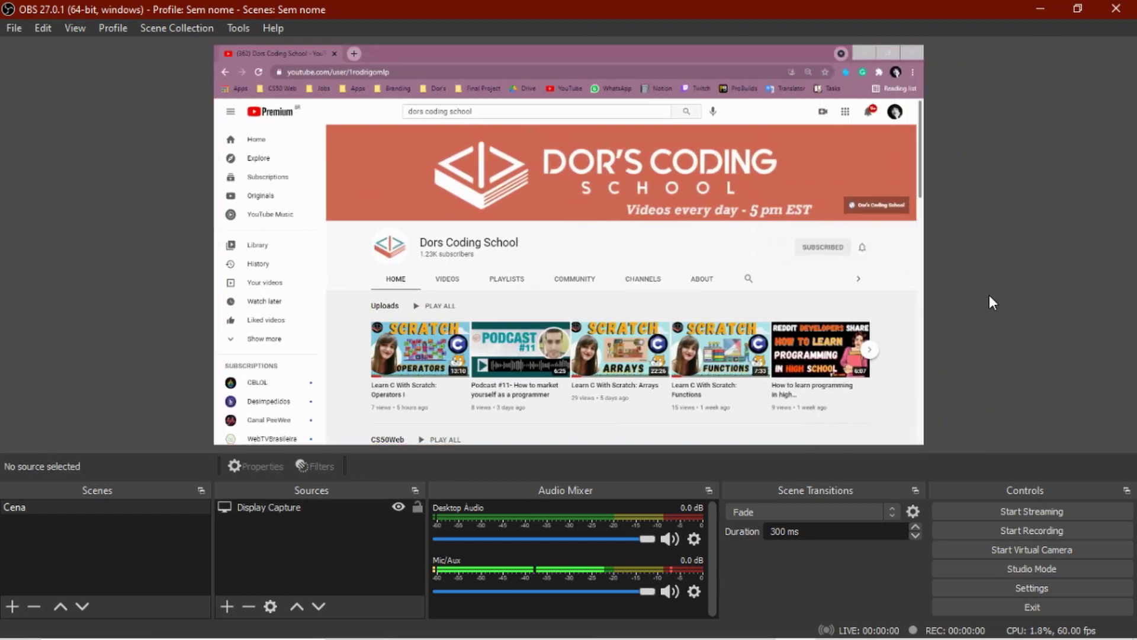
Add a second source, Display Capture 2, and move both captures around the canvas.
left_click(227, 606)
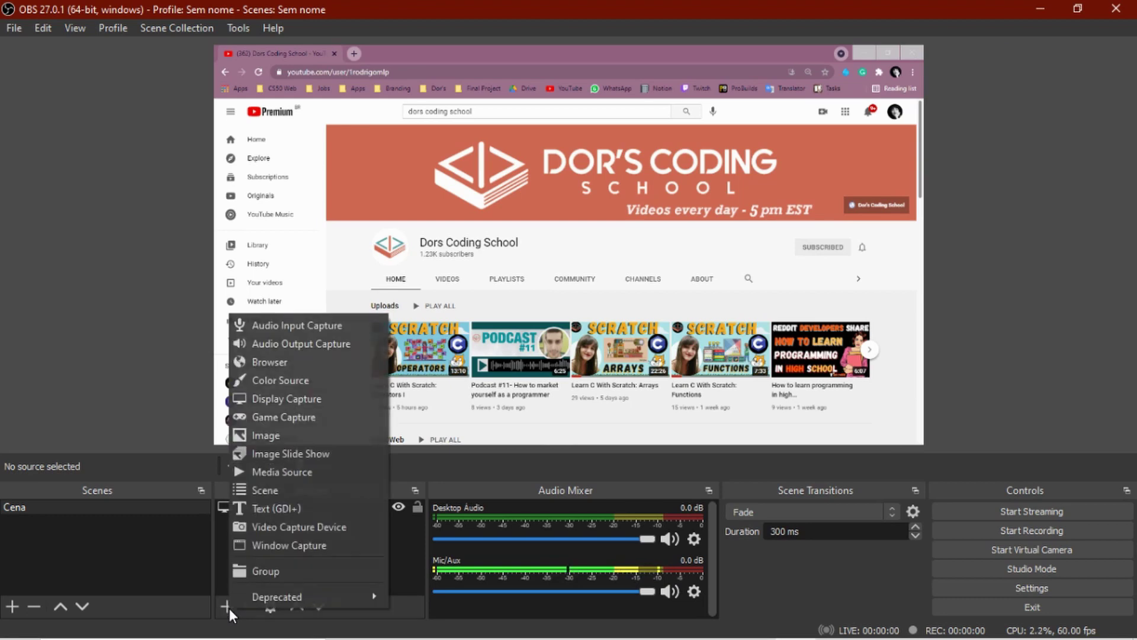
left_click(300, 398)
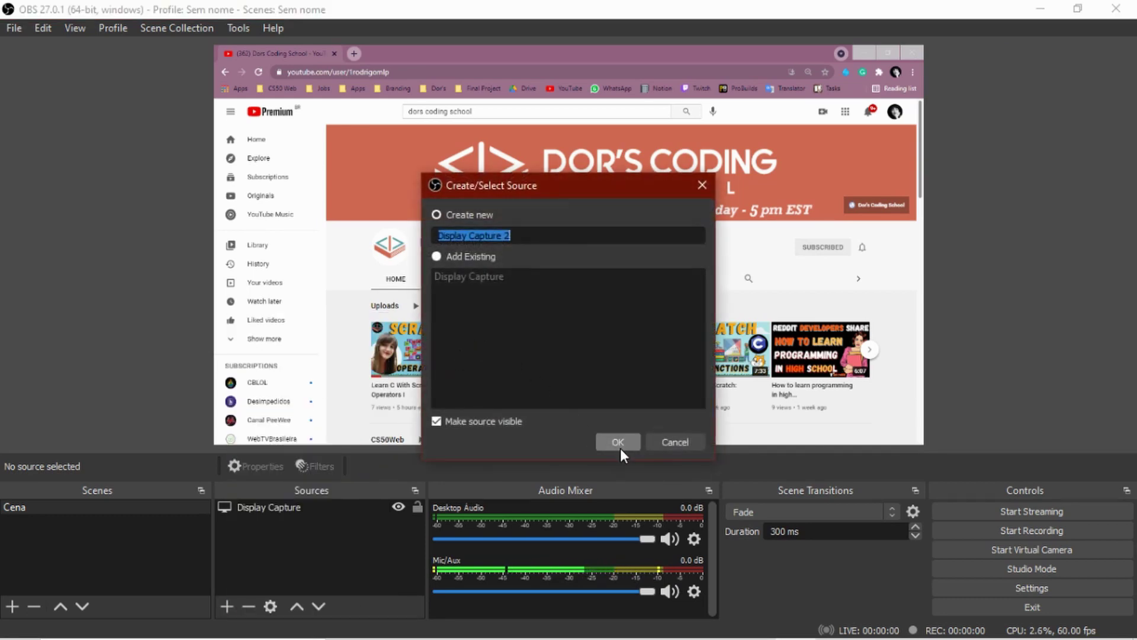
left_click(621, 448)
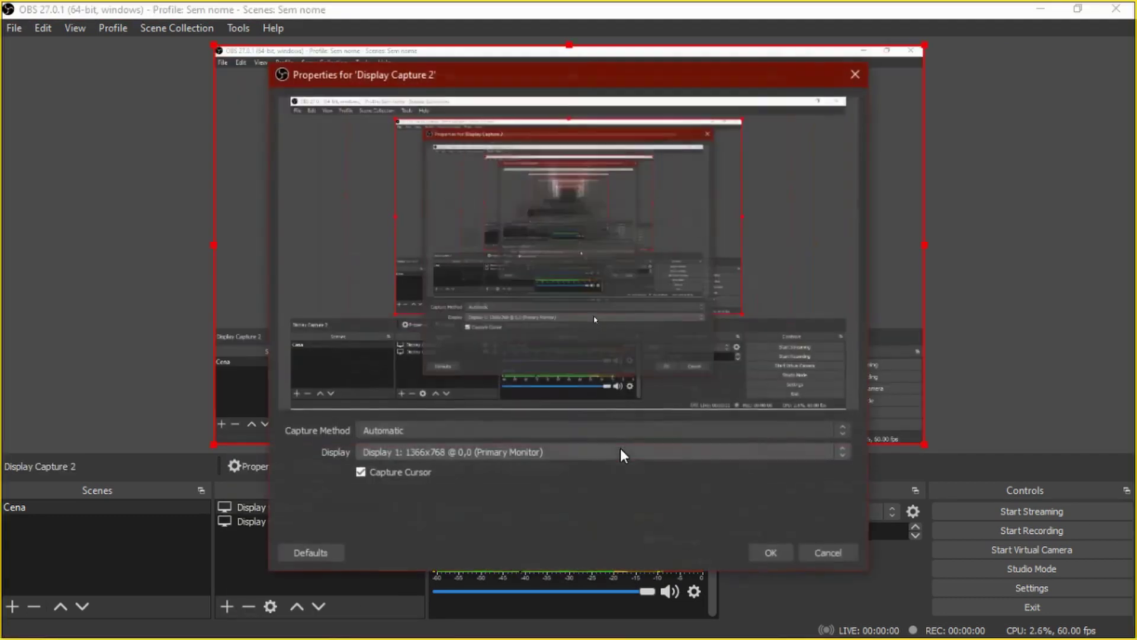
left_click(771, 553)
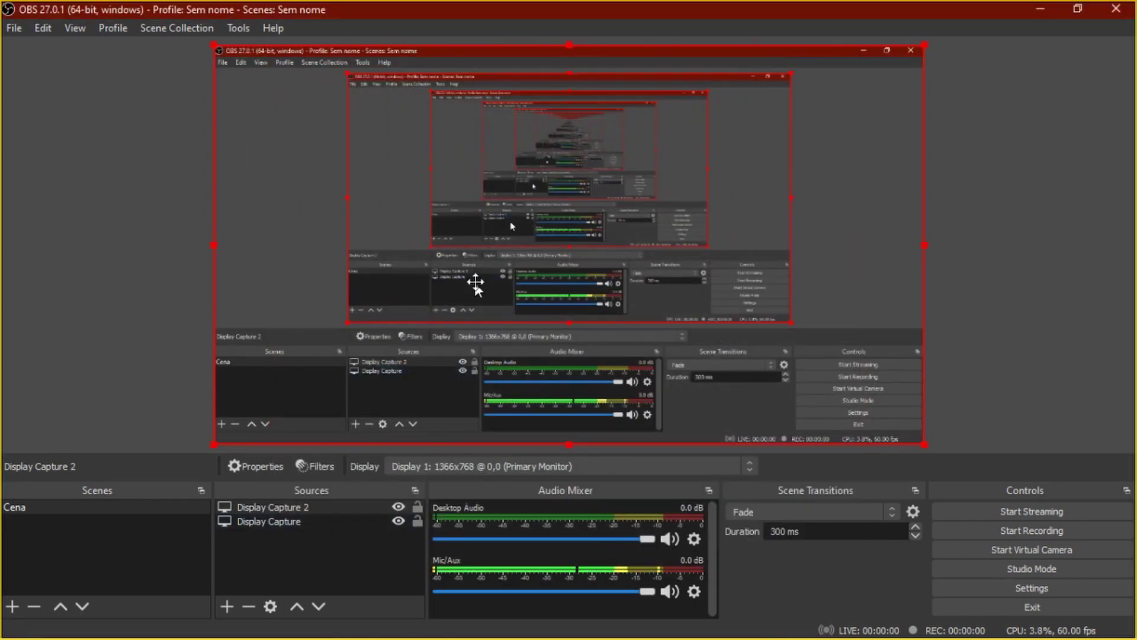
left_click_drag(471, 276, 738, 277)
left_click_drag(431, 272, 172, 269)
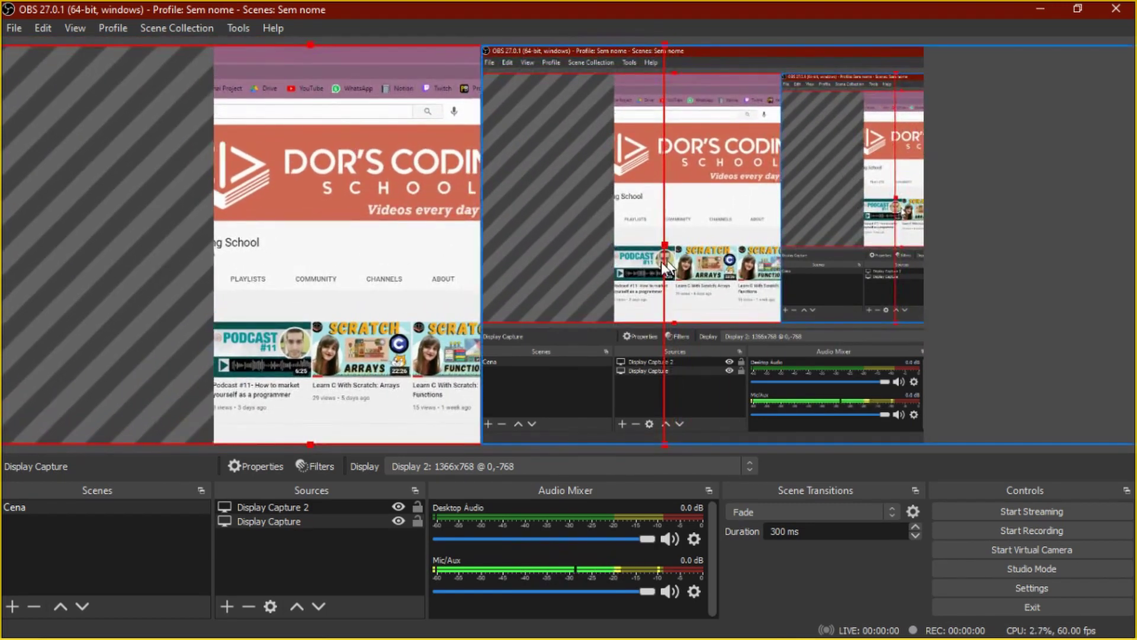
left_click(1000, 261)
left_click_drag(597, 333, 643, 269)
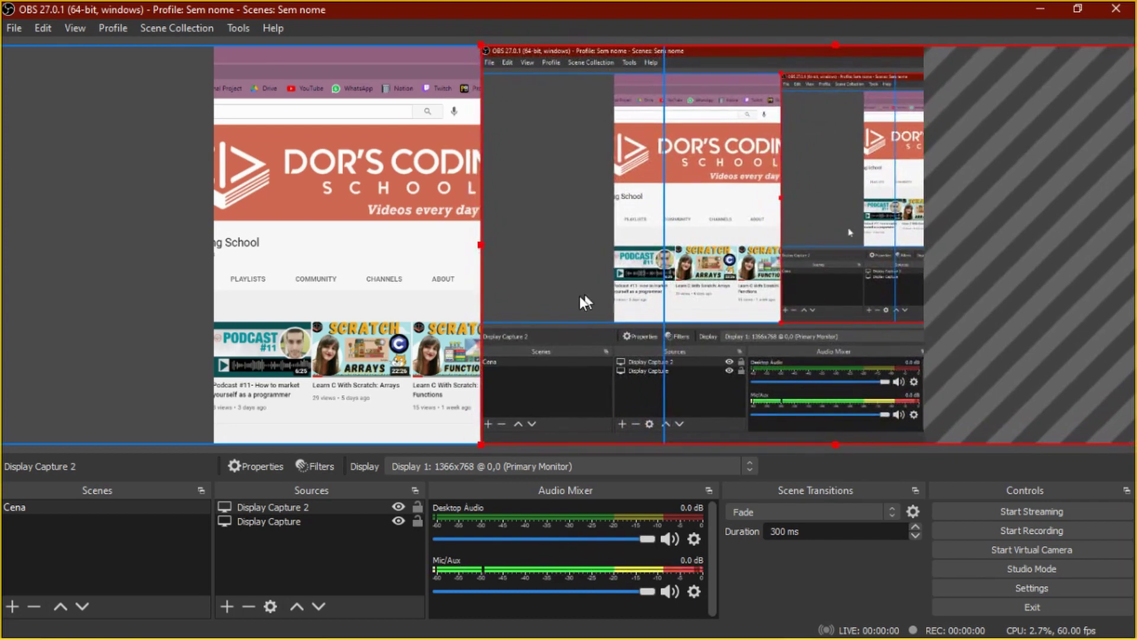
Remove Display Capture 2 and move Display Capture back to fill the canvas.
left_click(303, 512)
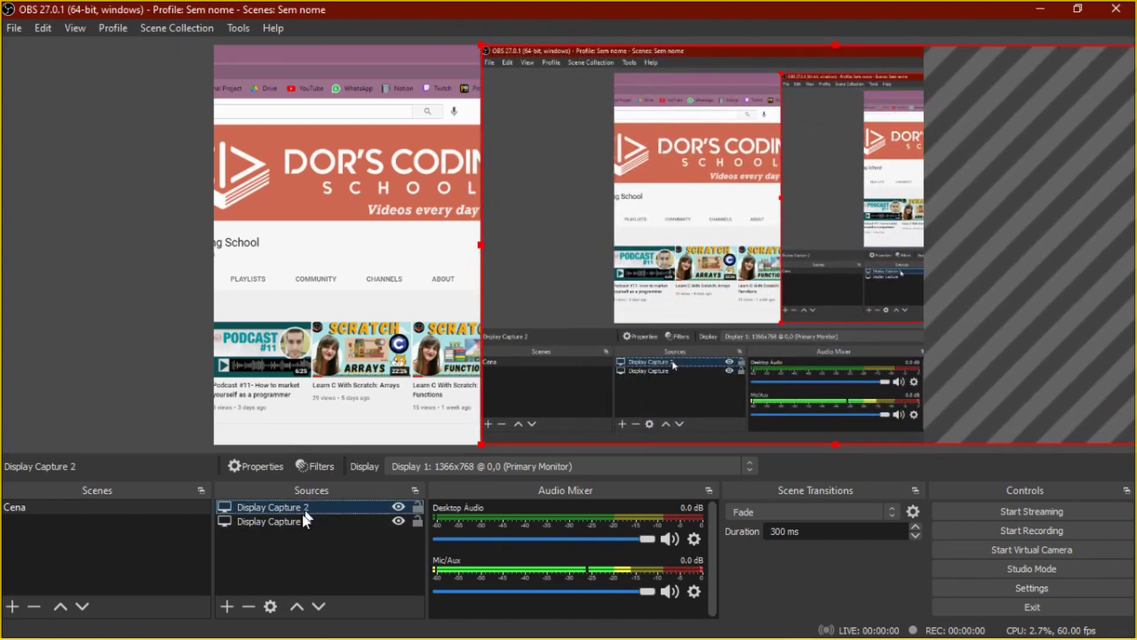
left_click(258, 604)
left_click(633, 349)
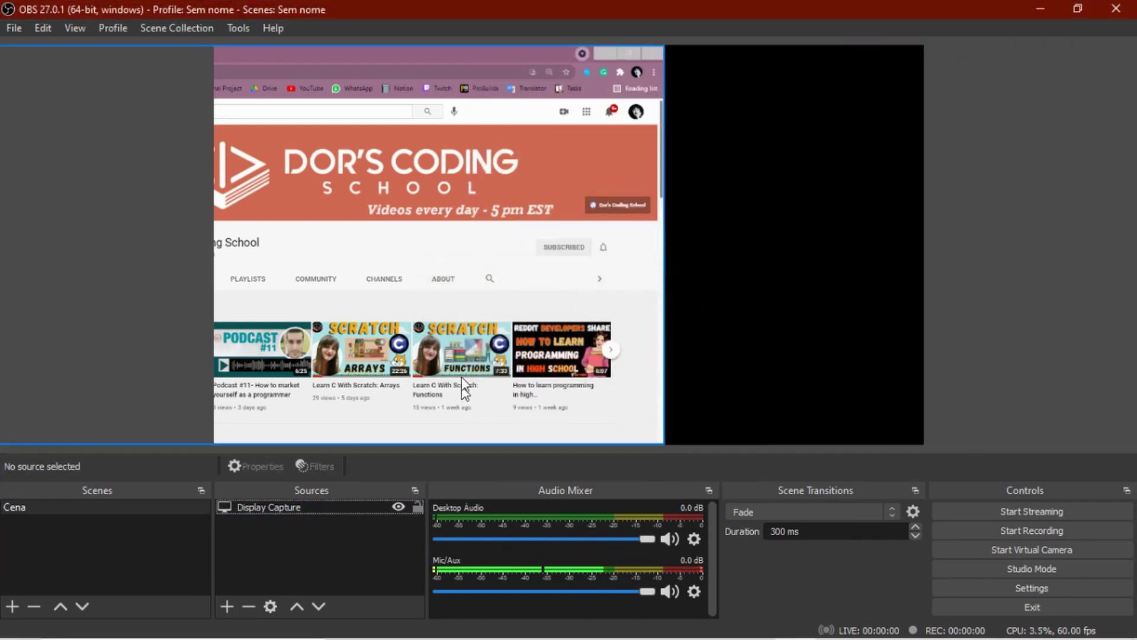
left_click_drag(660, 312, 742, 312)
left_click(1004, 282)
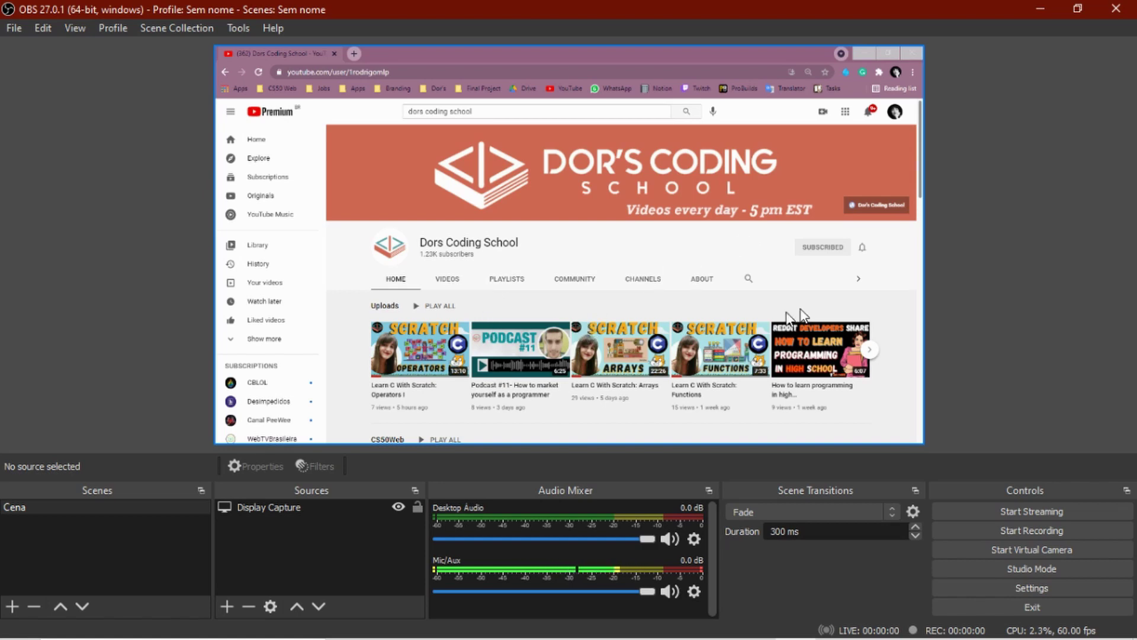
left_click(699, 216)
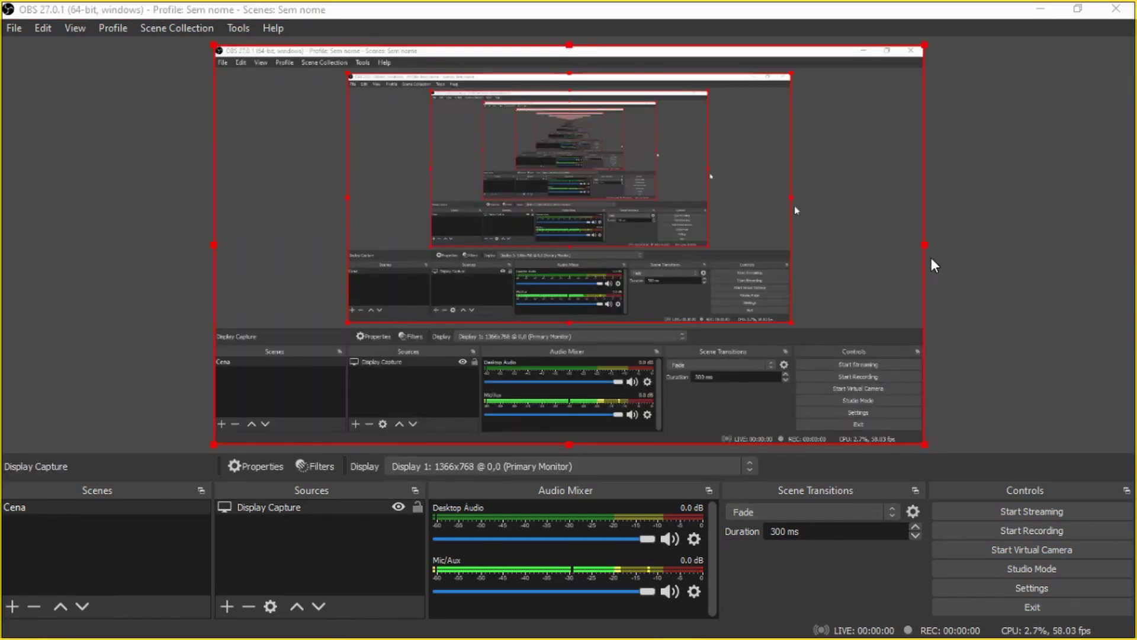
Snap Chrome to the left half and VS Code to the right half, then return to OBS.
left_click(1041, 17)
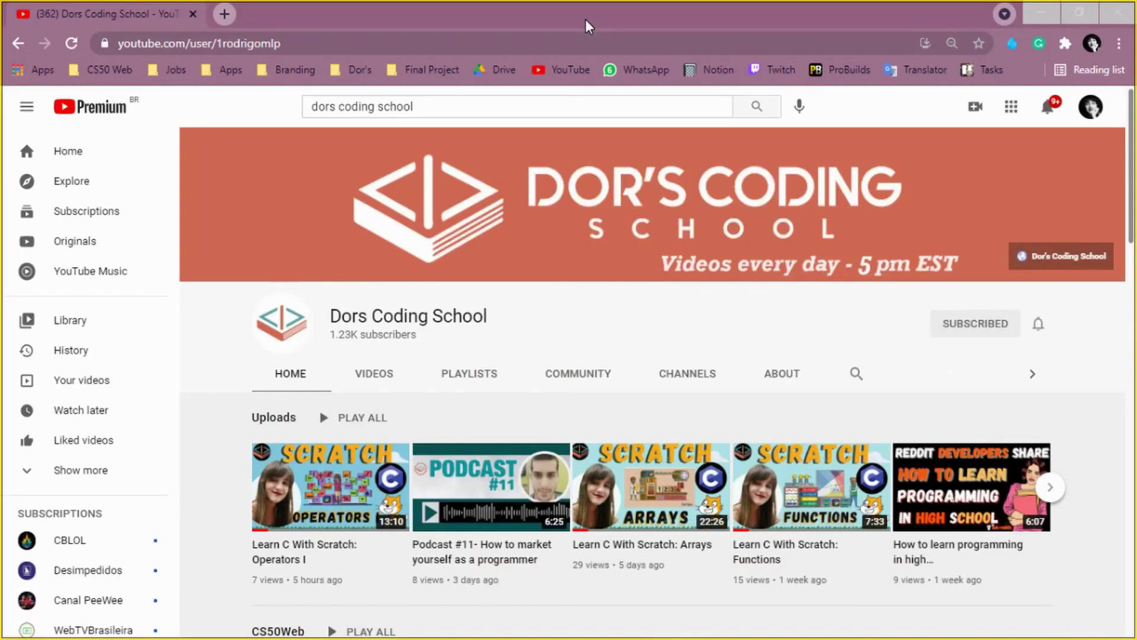
key("super+Left")
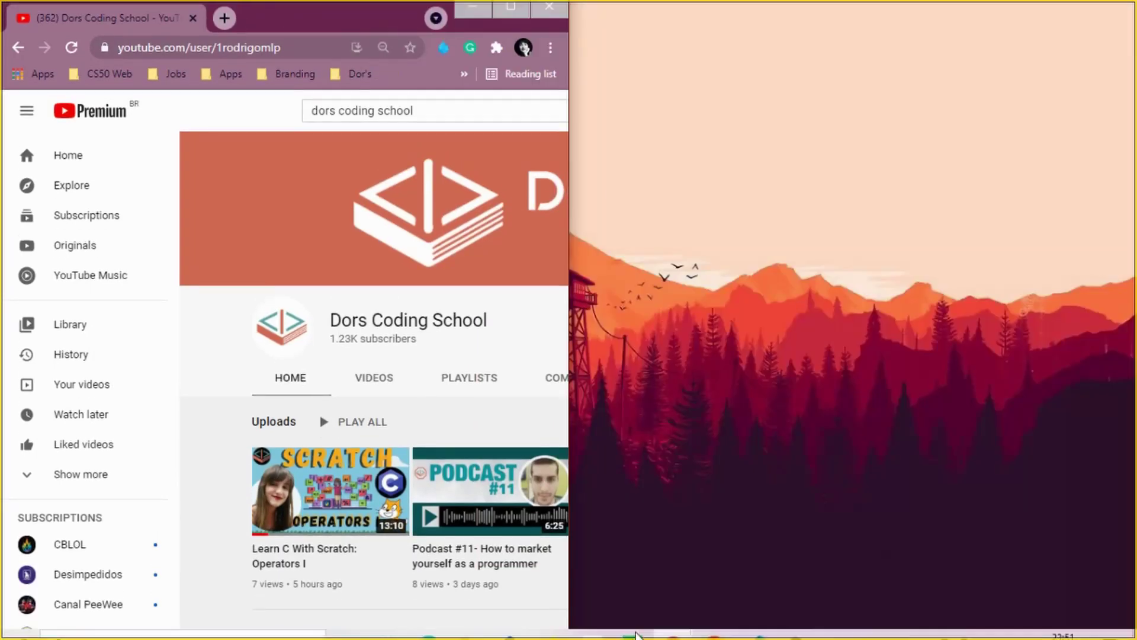
left_click(753, 623)
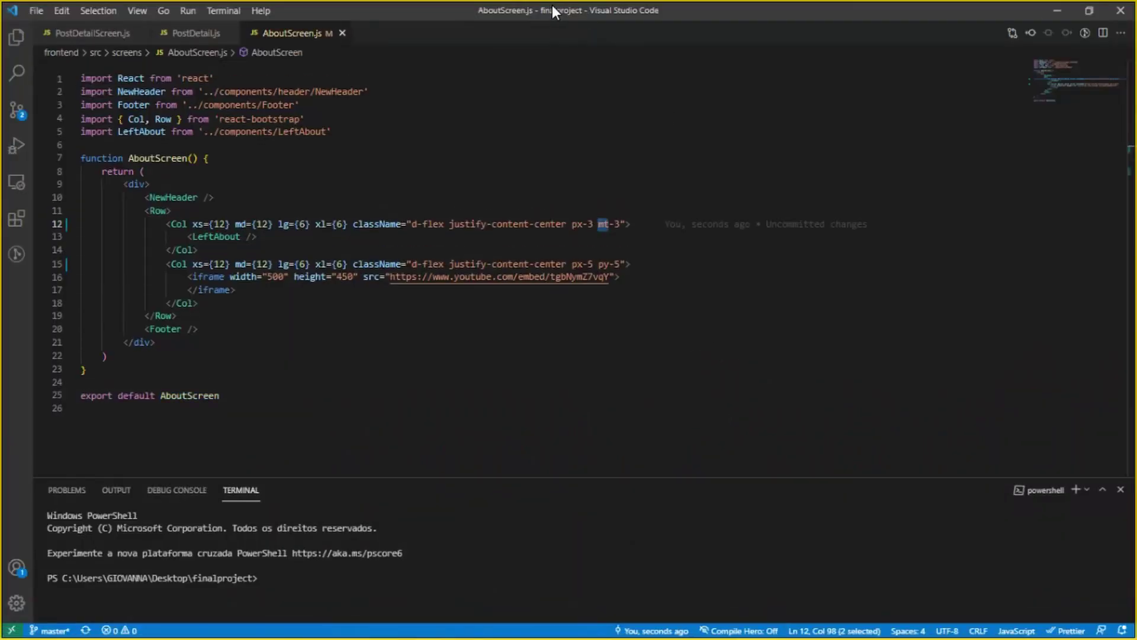
key("super+Right")
left_click(395, 236)
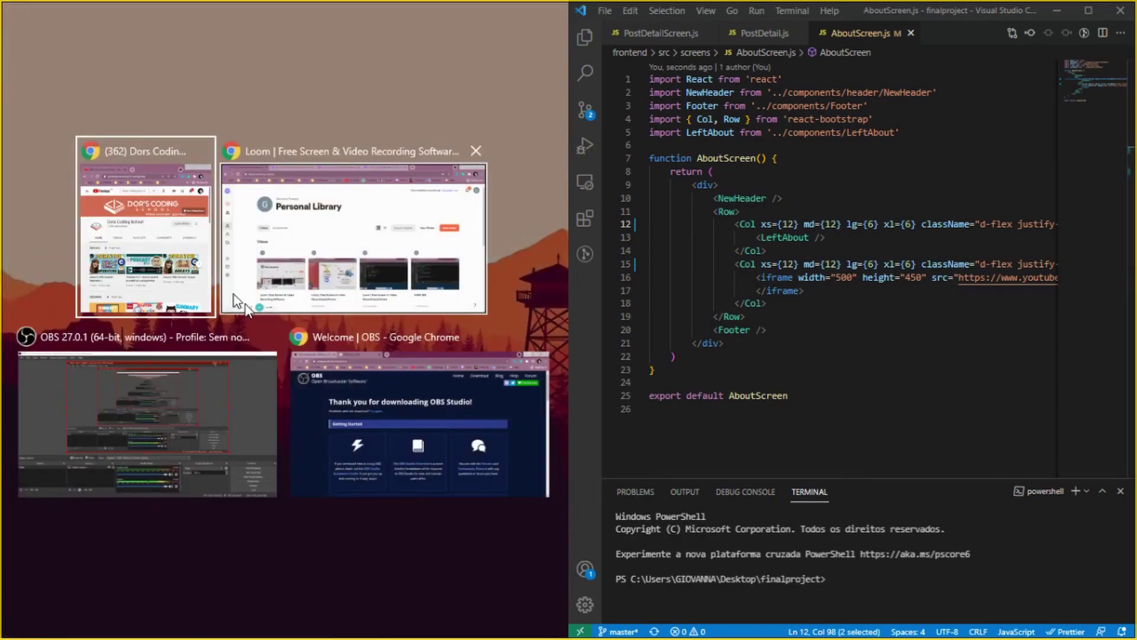
left_click(148, 249)
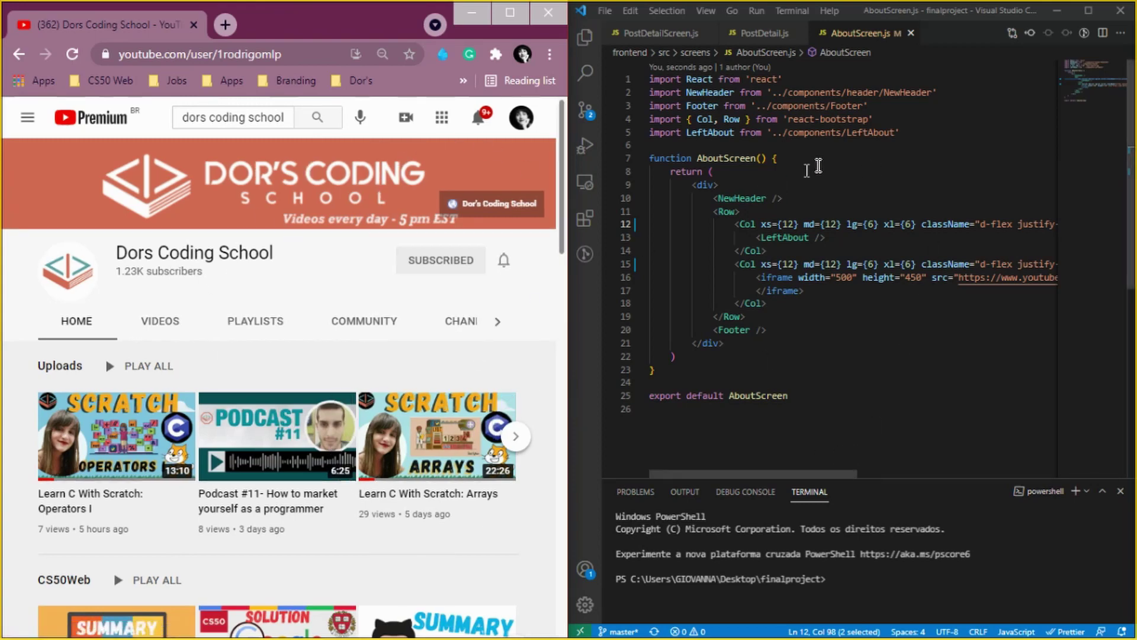
mouse_move(763, 633)
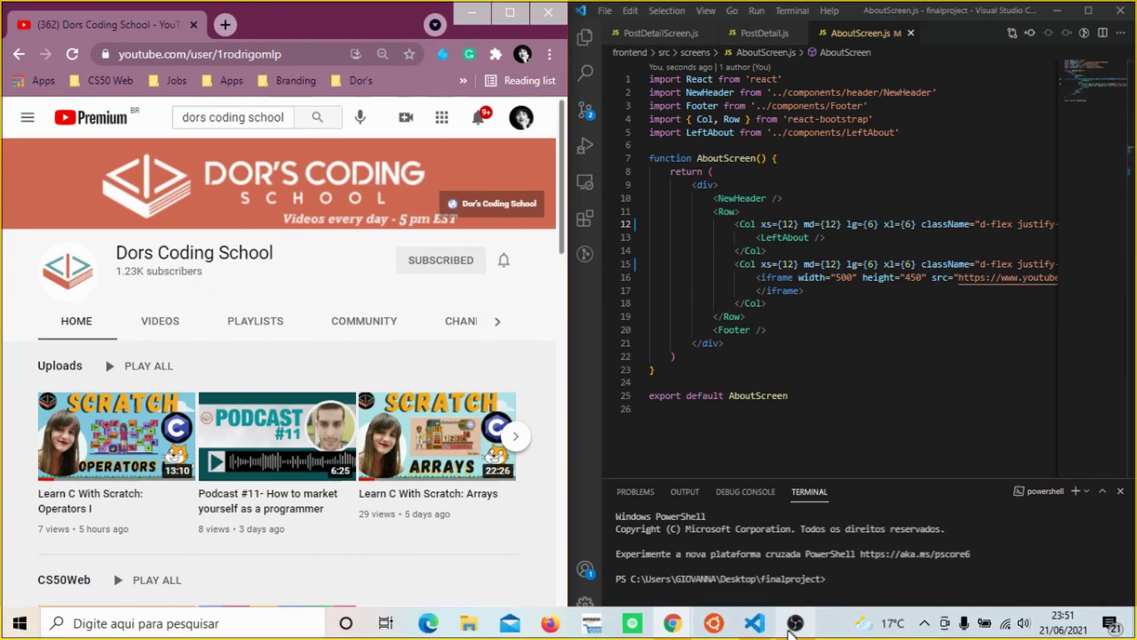
left_click(796, 623)
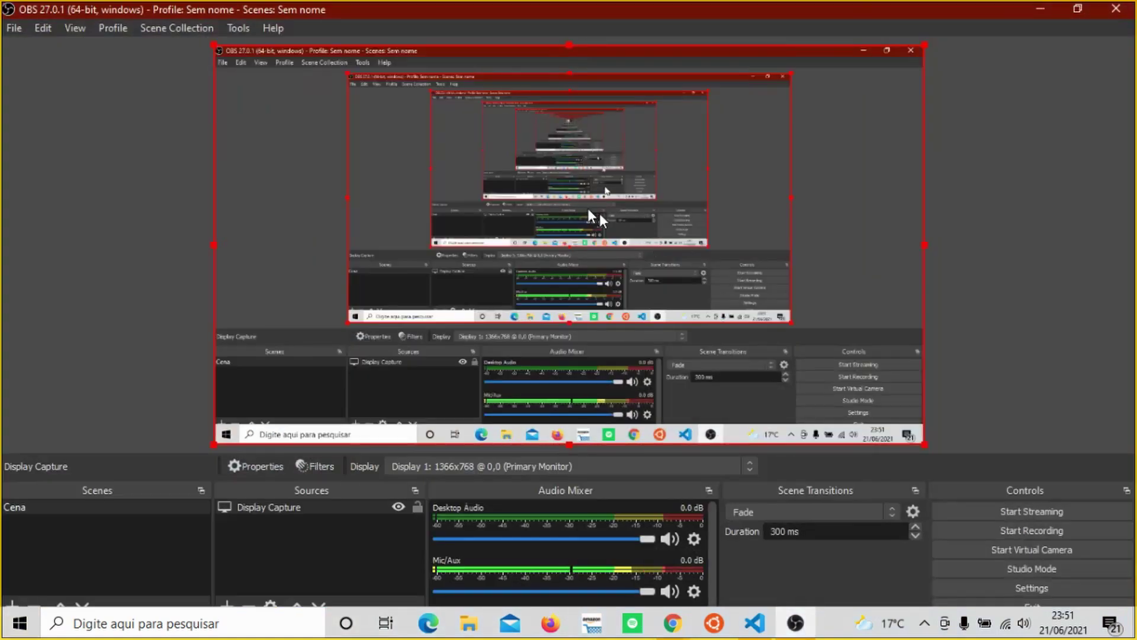
left_click(1078, 9)
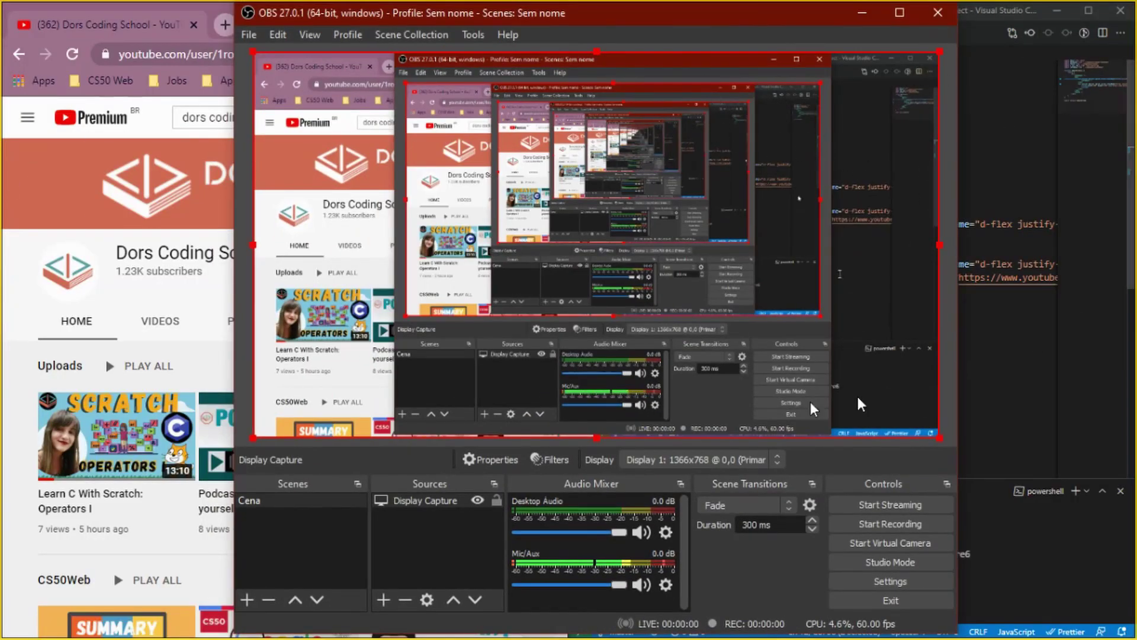
left_click(899, 12)
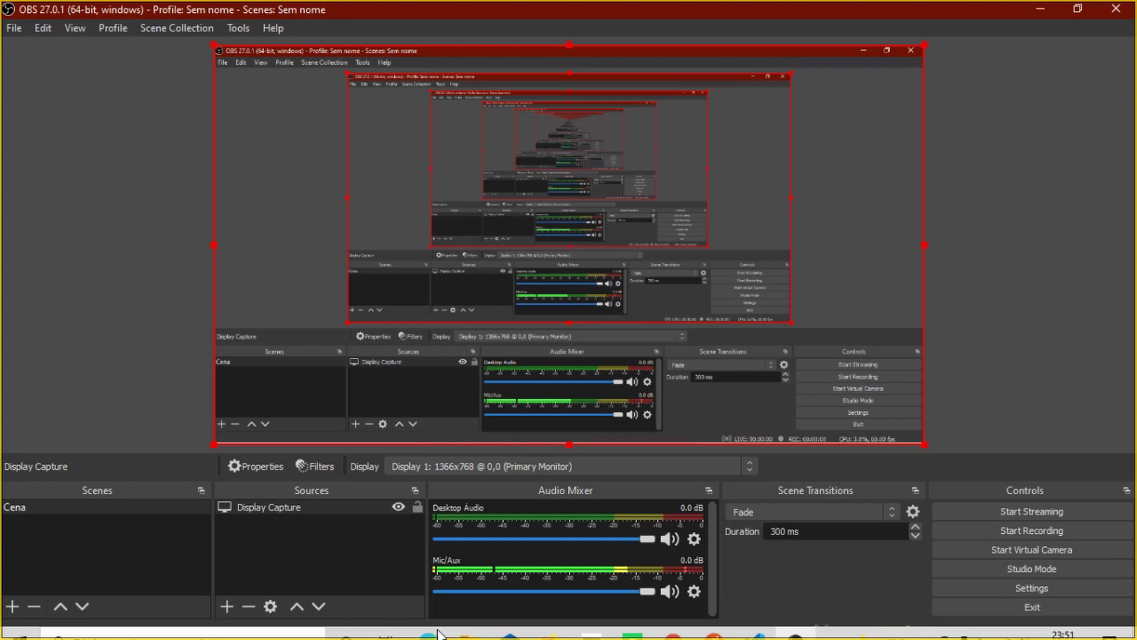
left_click(465, 630)
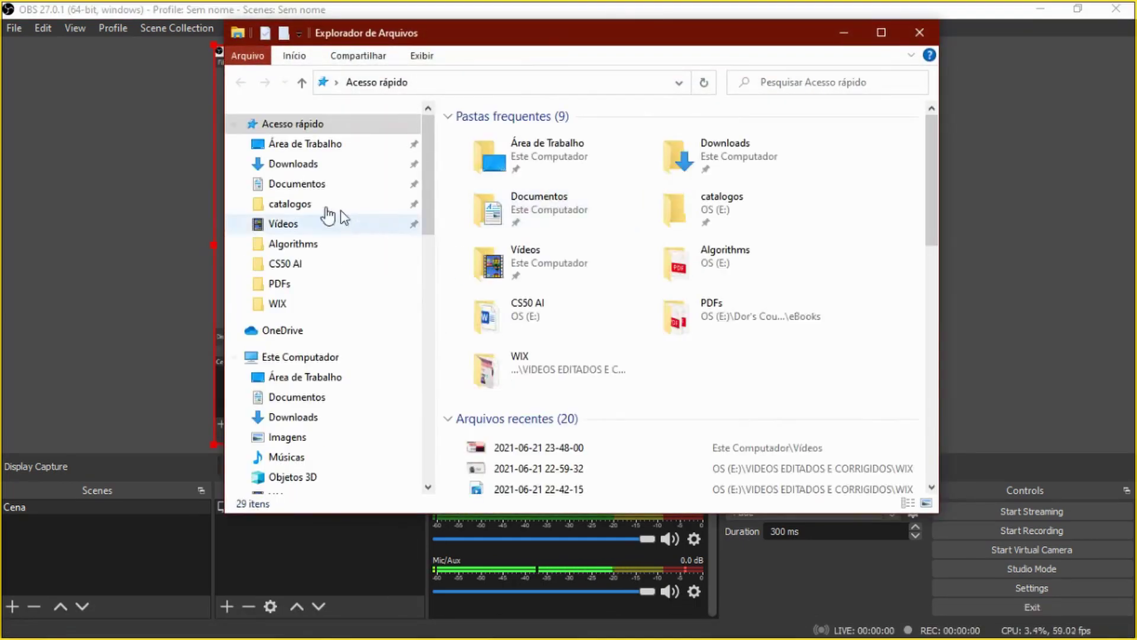
left_click(281, 224)
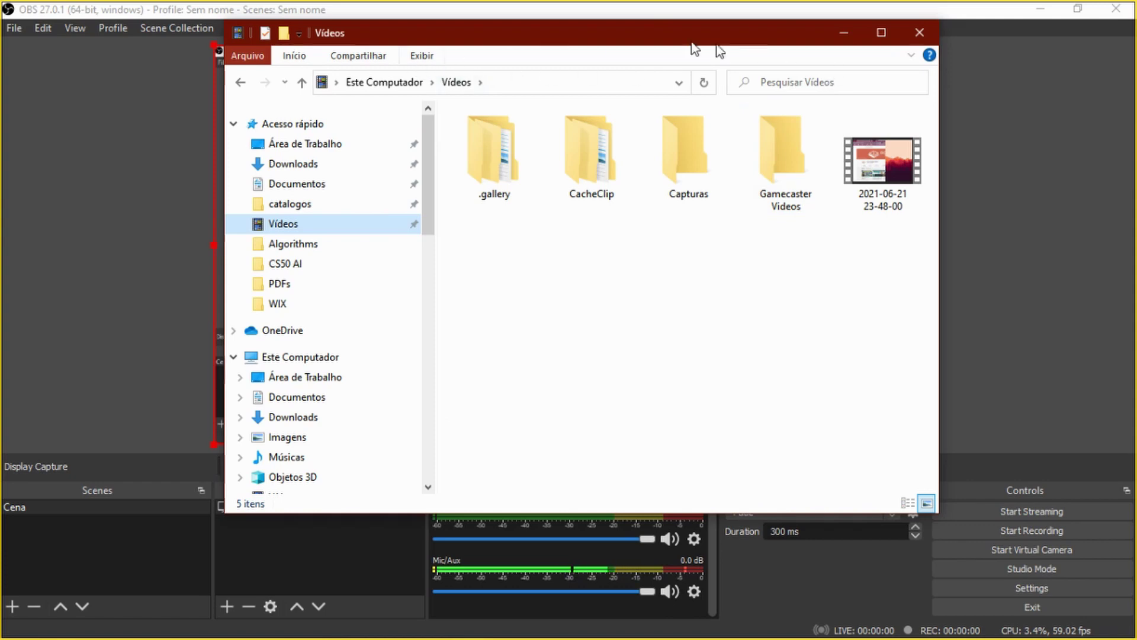
left_click(919, 34)
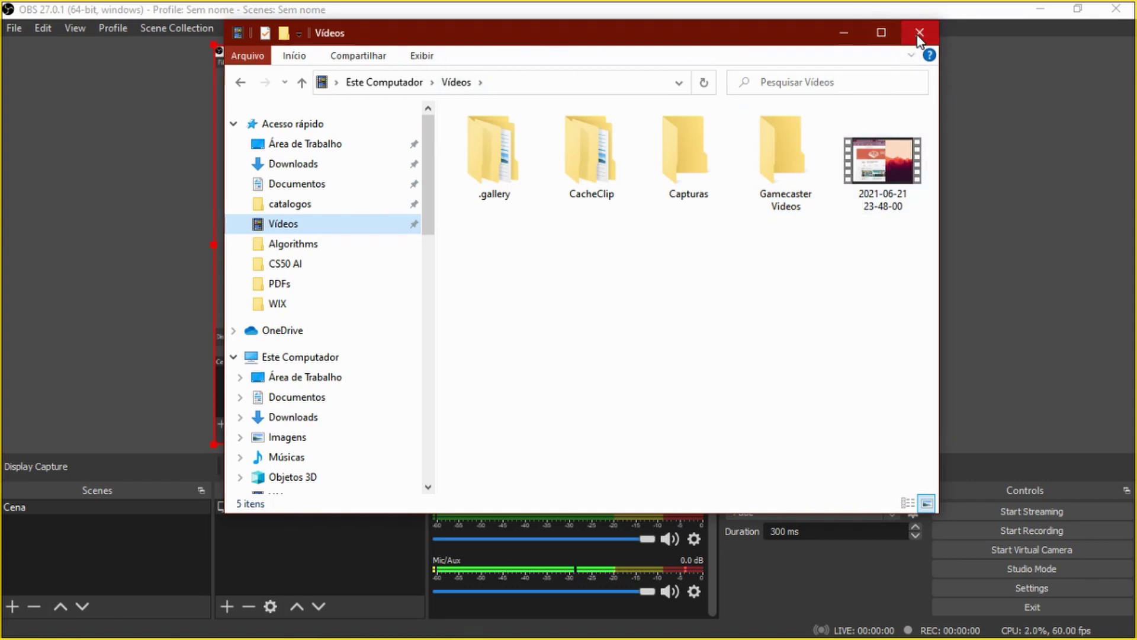